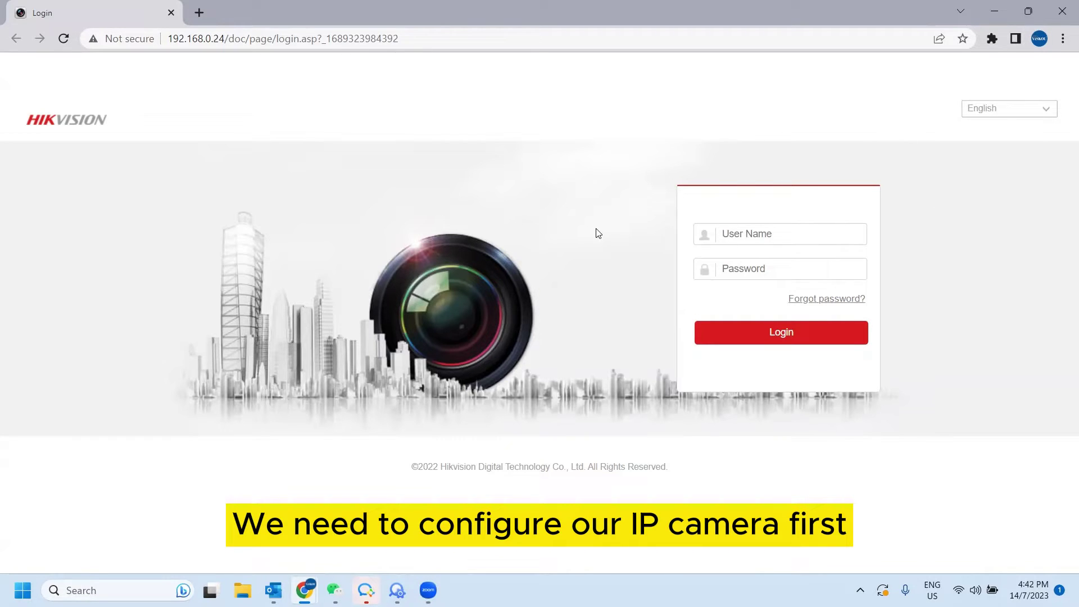
Sign in to the camera's web interface as admin with the account password.
left_click(771, 232)
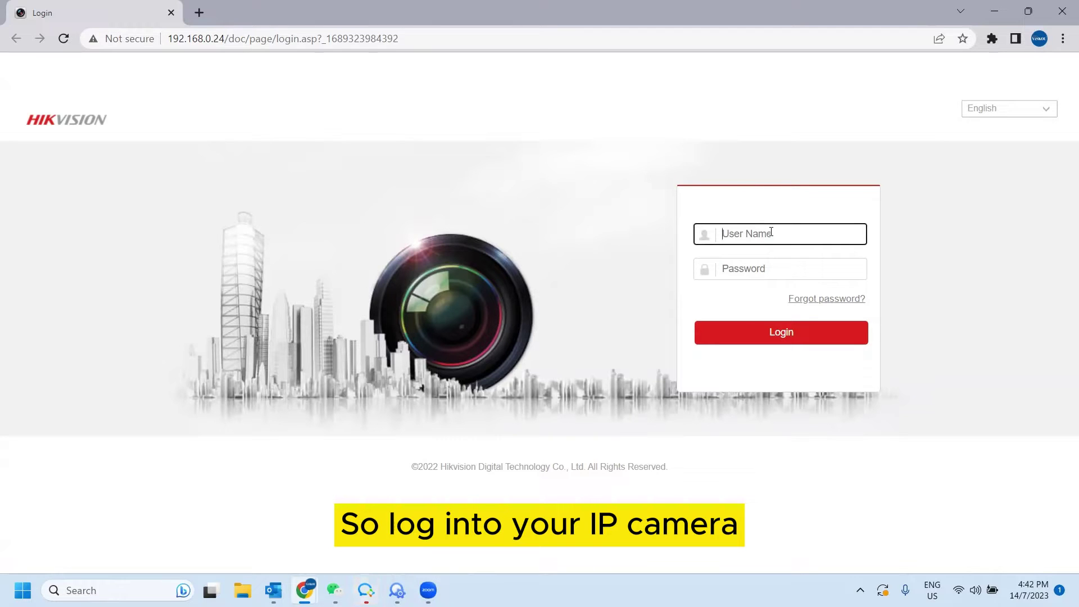
type("admin")
key("Tab")
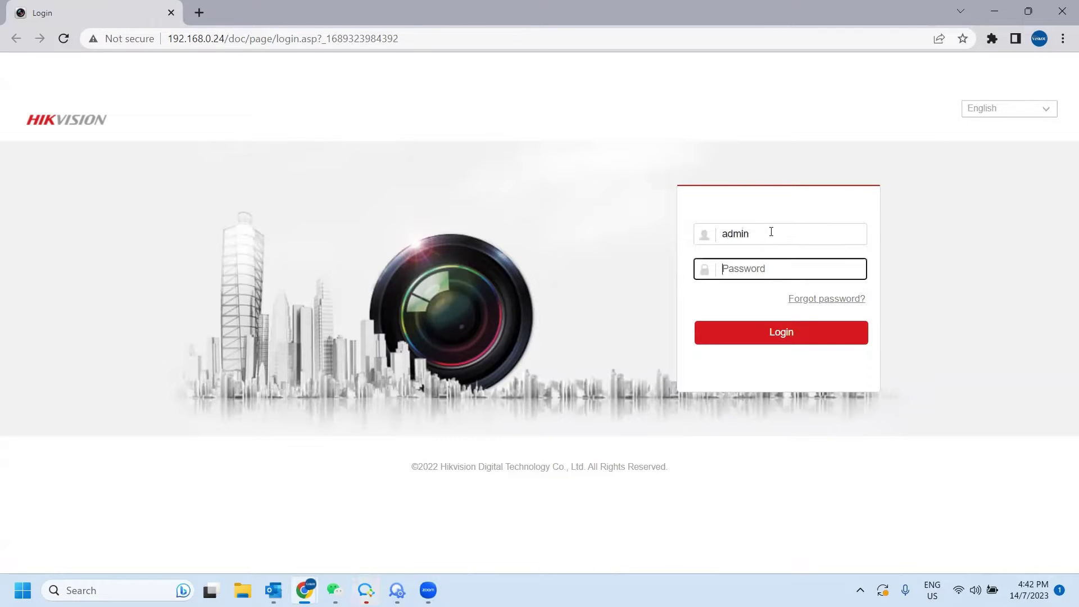
type("***")
left_click(785, 328)
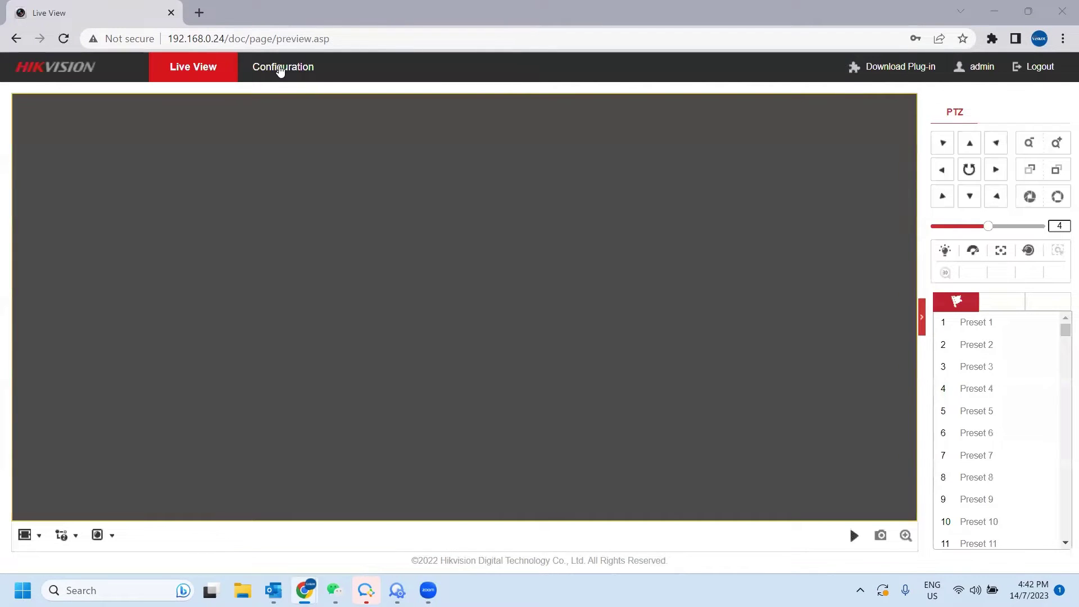
Open the camera's Network Basic Settings and turn off DHCP.
left_click(280, 70)
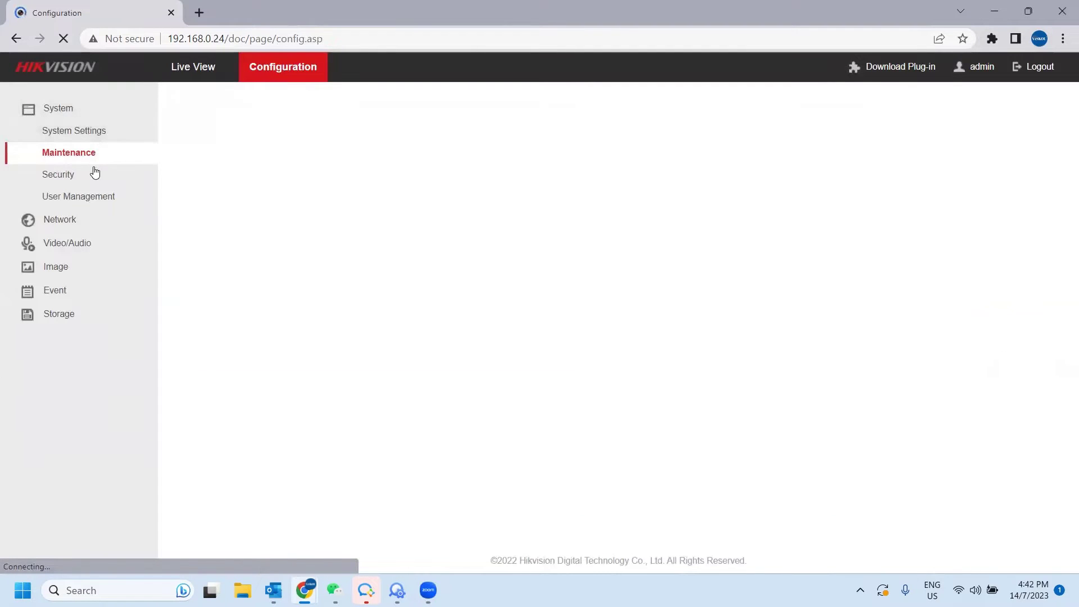
left_click(92, 218)
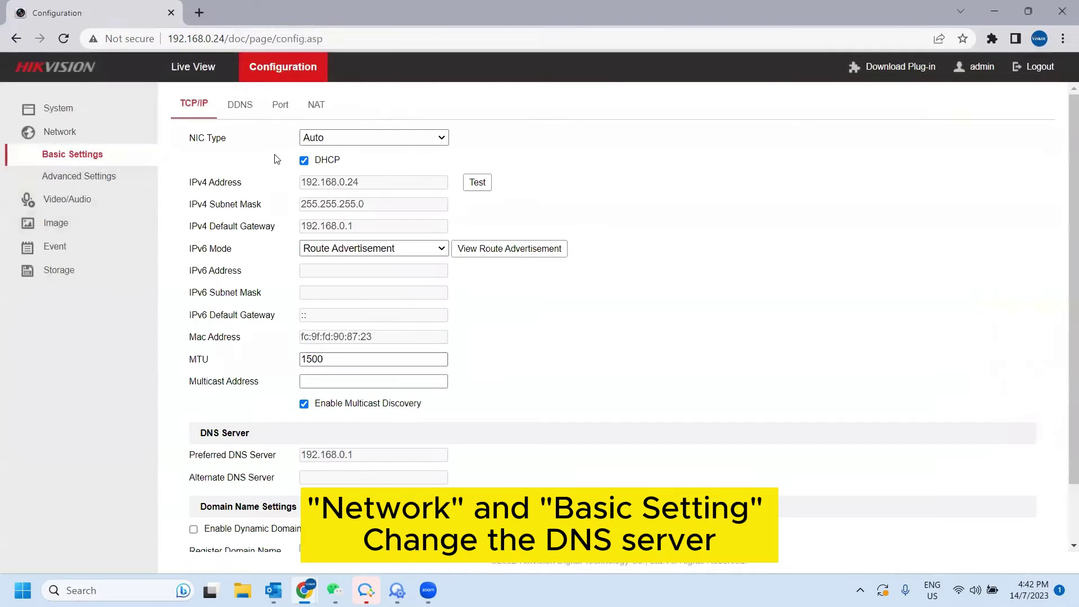
scroll(303, 381, "down", 1)
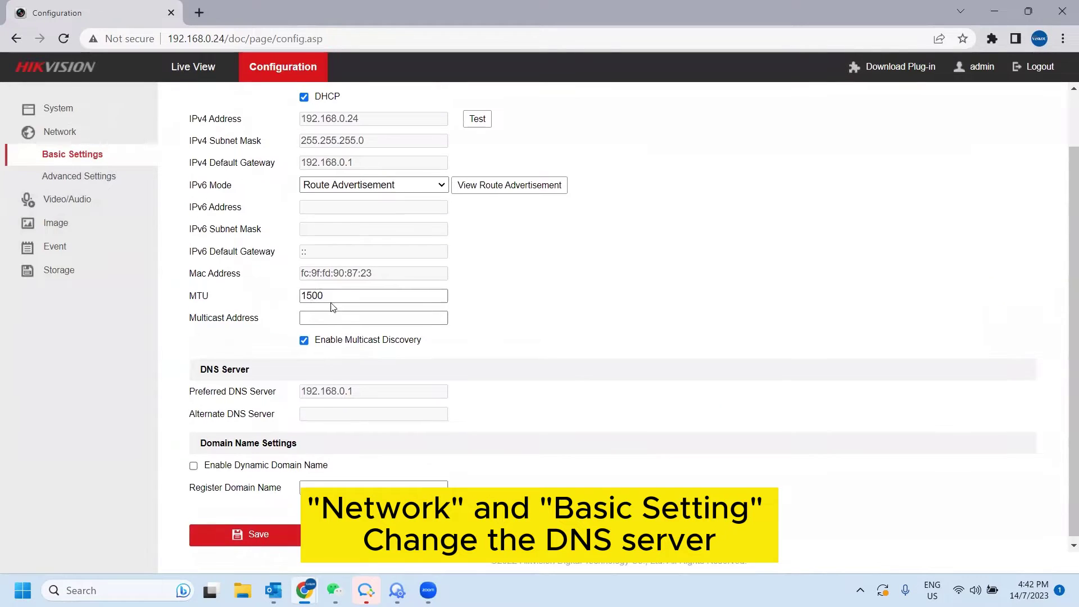
scroll(330, 306, "up", 1)
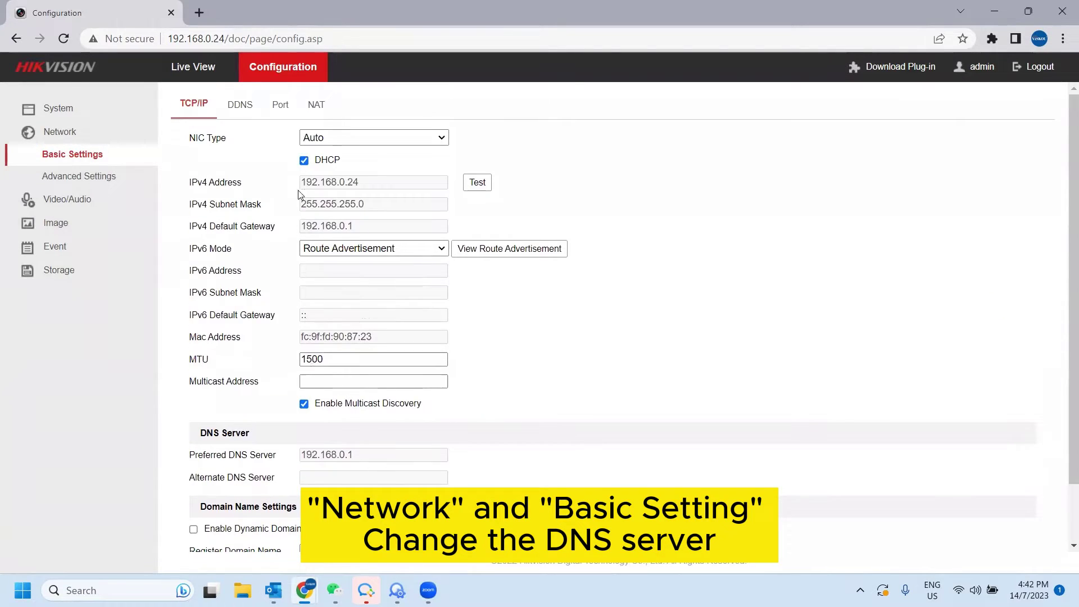
left_click(304, 161)
Set the DNS servers to 8.8.8.8 and 8.8.4.4, save, and confirm the camera reboot.
left_click(330, 454)
double_click(330, 454)
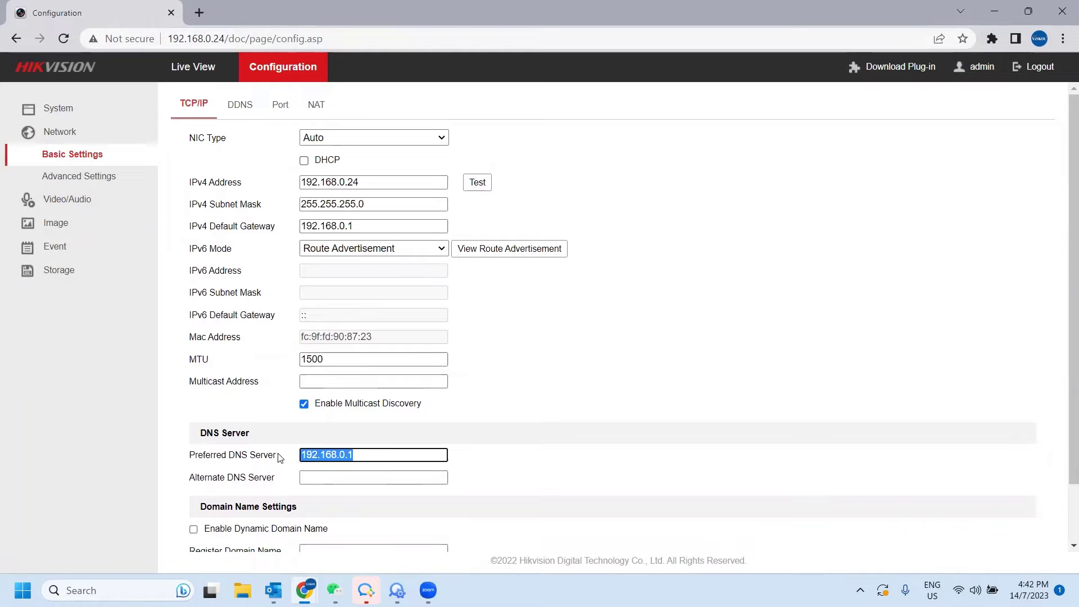
type("8.8.8.8")
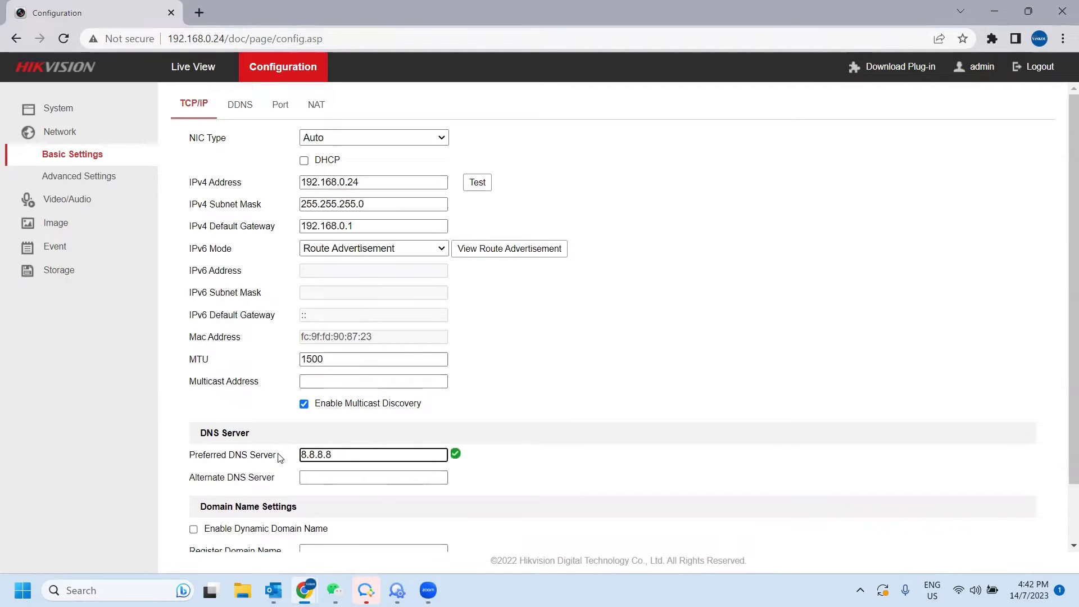
key("Tab")
type("8.8.4.4")
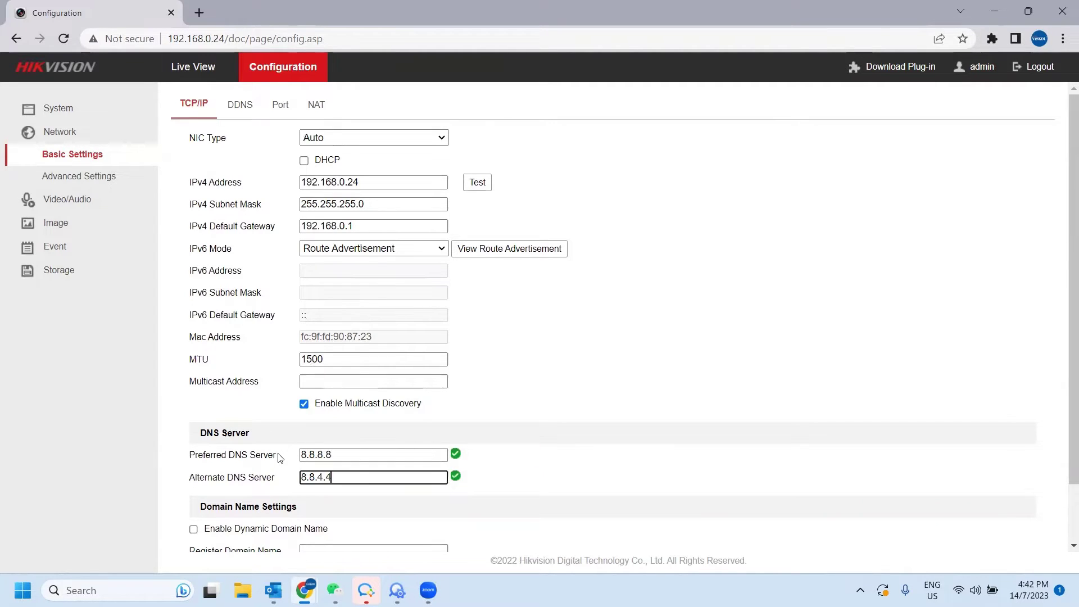
scroll(257, 361, "down", 1)
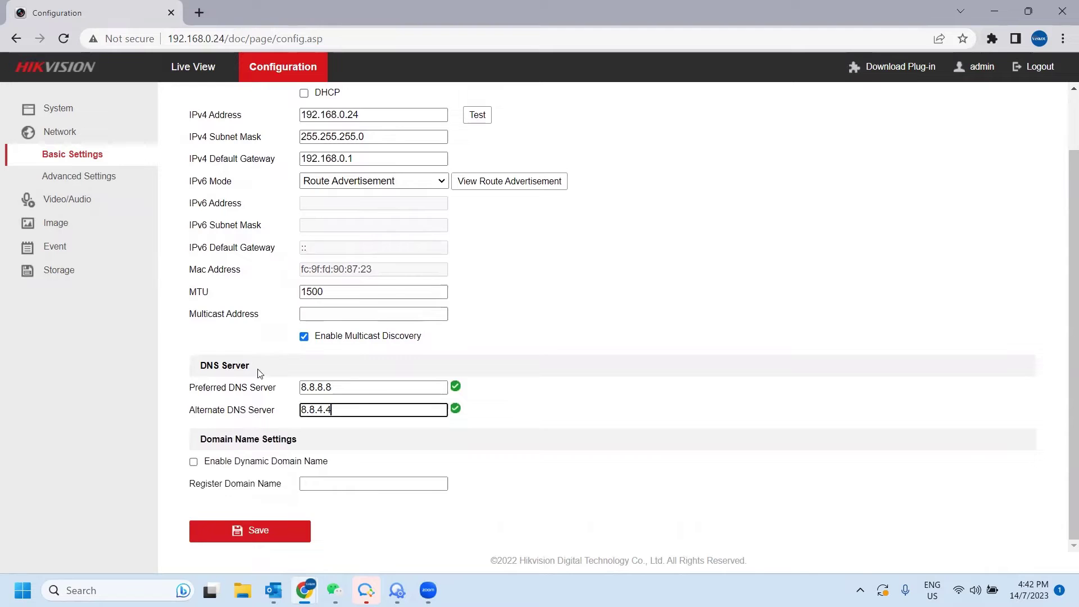
left_click(254, 535)
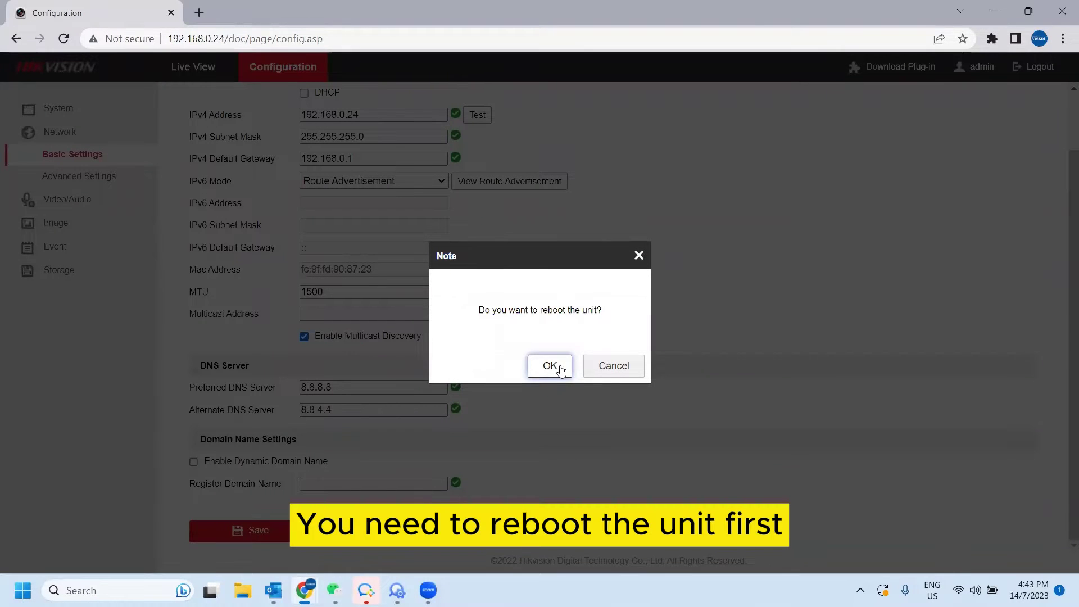
left_click(560, 368)
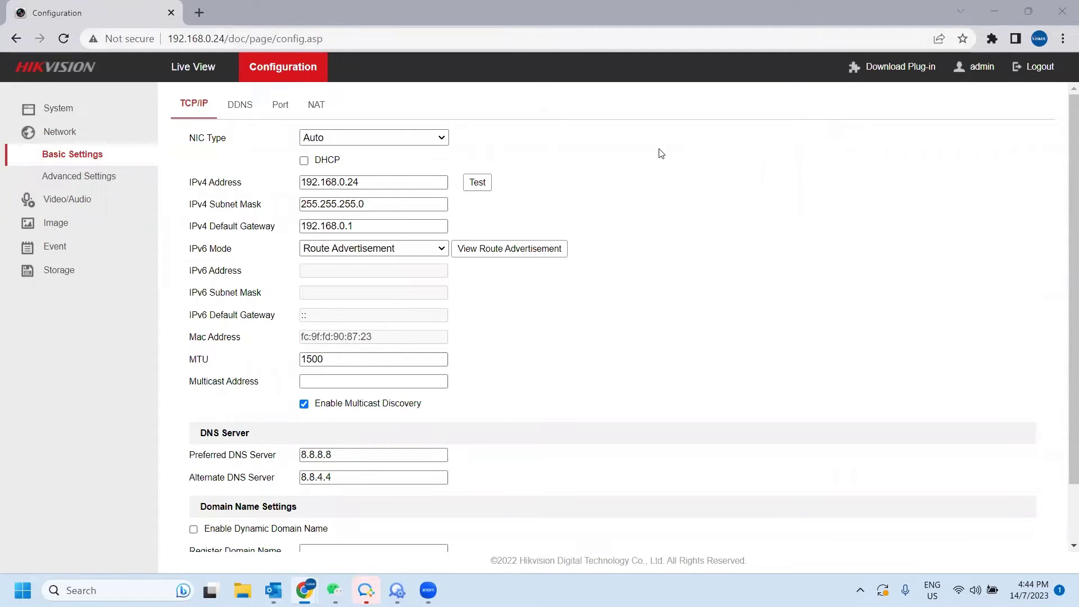
Enable Hik-Connect platform access in Advanced Settings with a confirmed verification code.
left_click(107, 177)
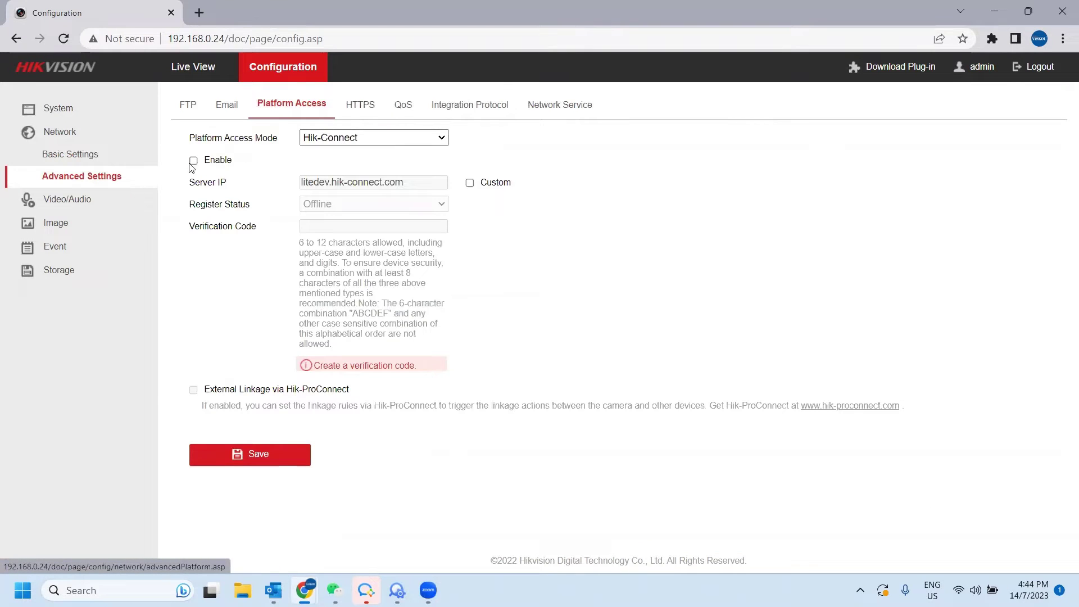
left_click(193, 161)
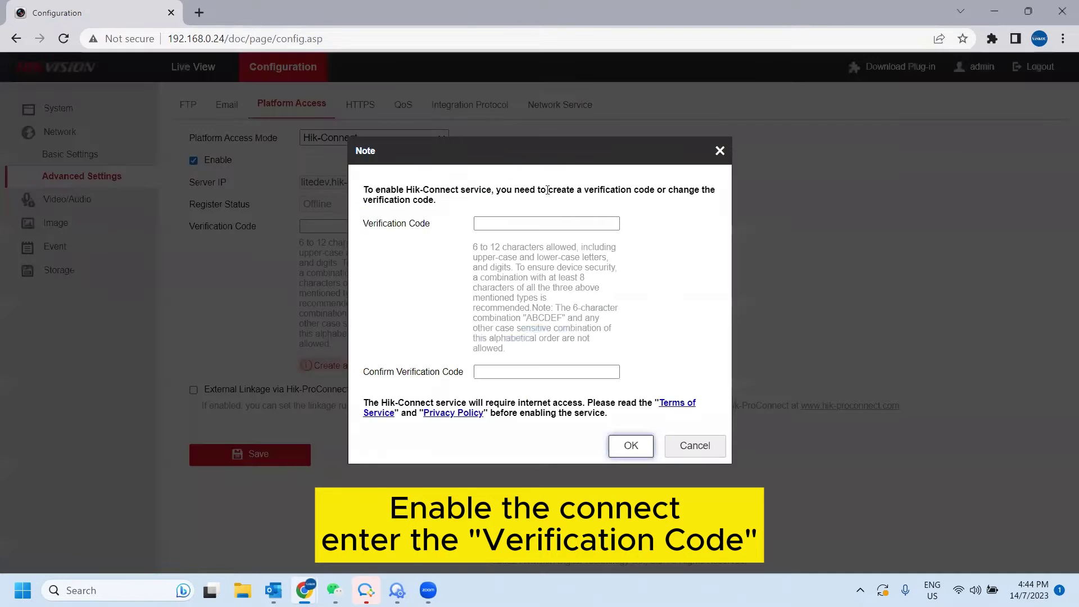
left_click(547, 223)
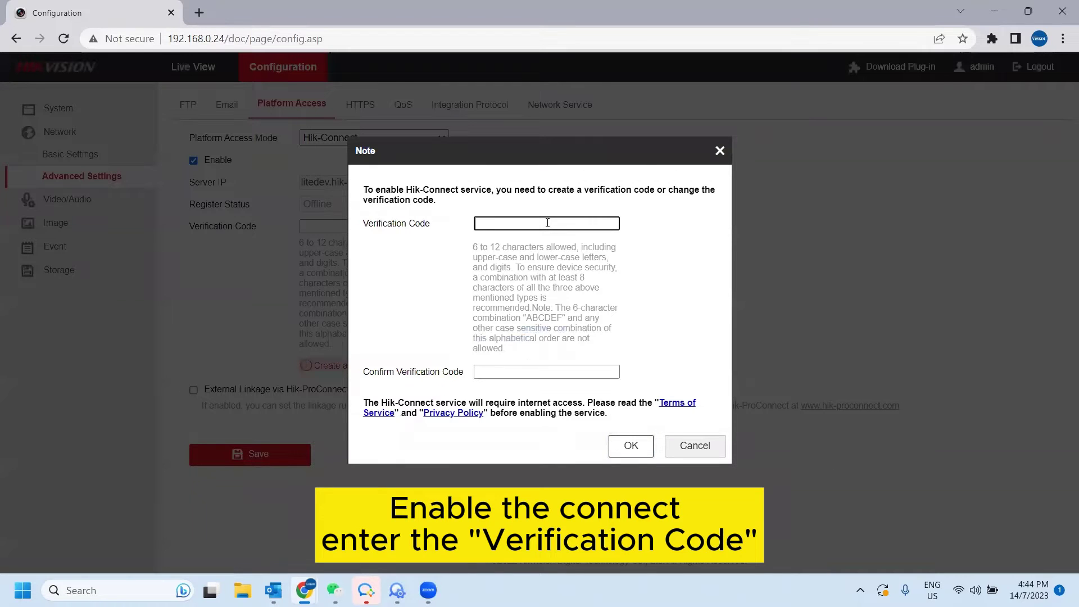
type("••••••")
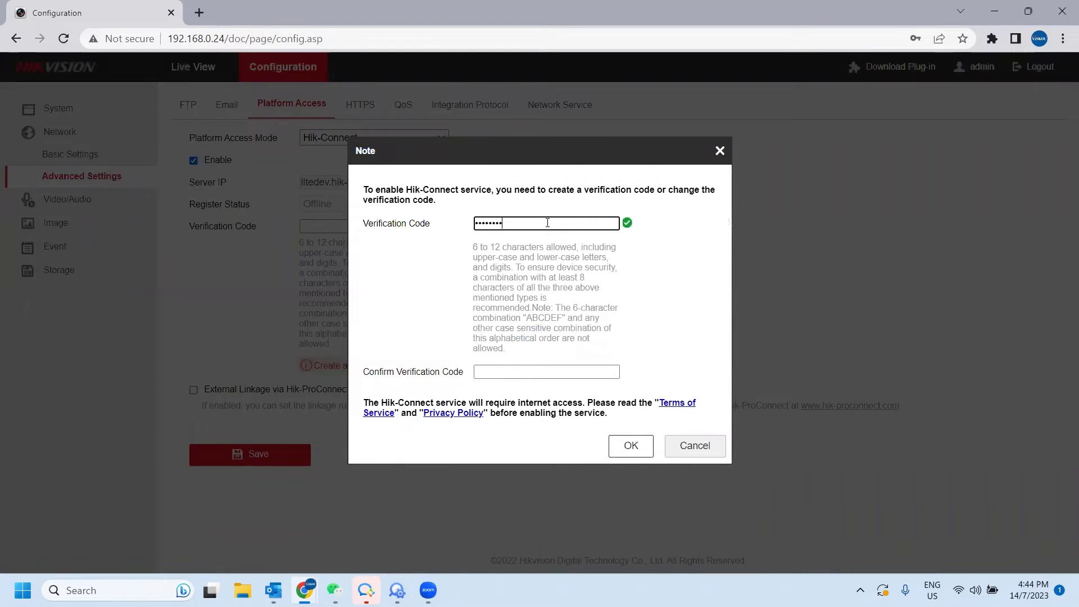
key("Tab")
type("••")
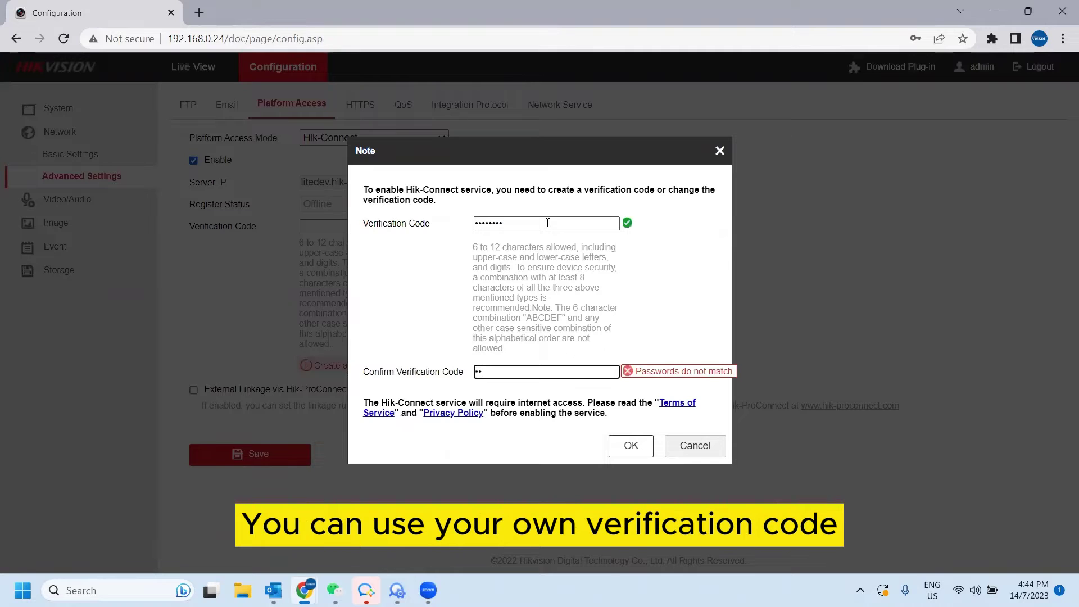
type("••••")
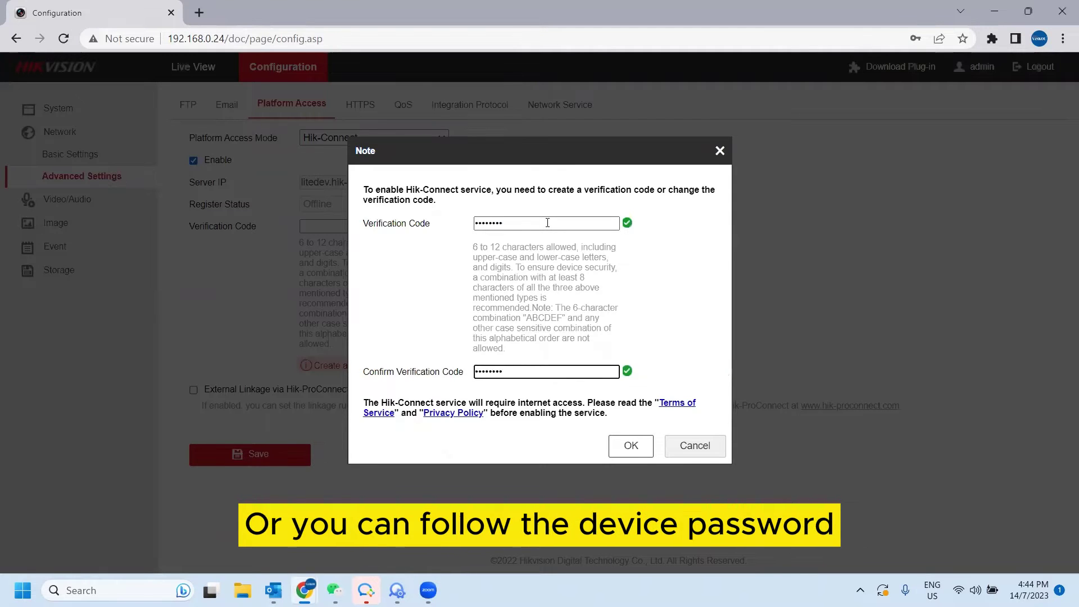
left_click(630, 445)
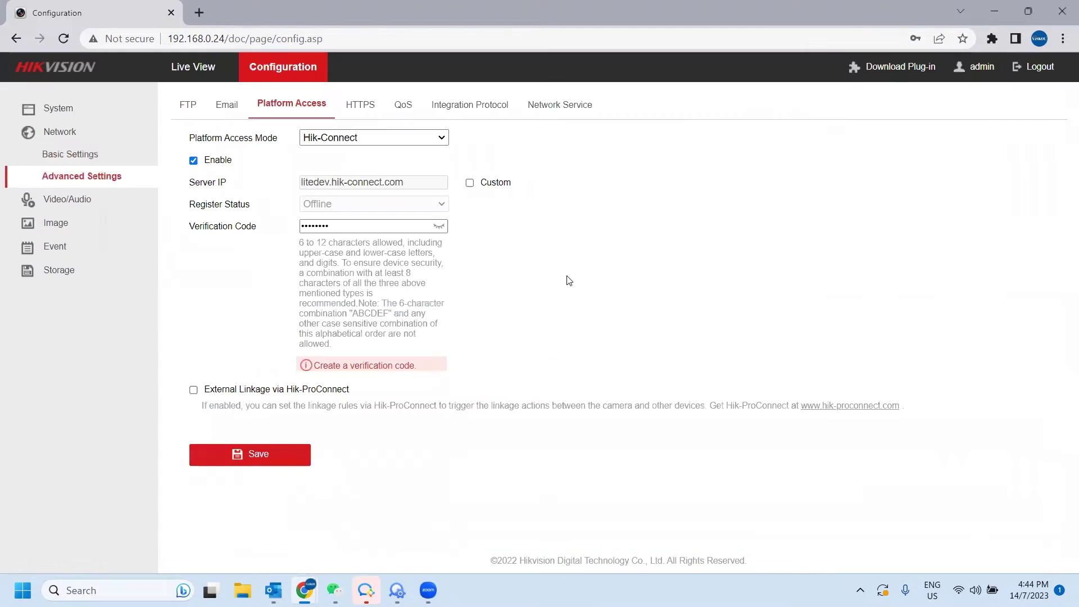
Save the platform access settings and reload the page to check its registration status.
left_click(256, 464)
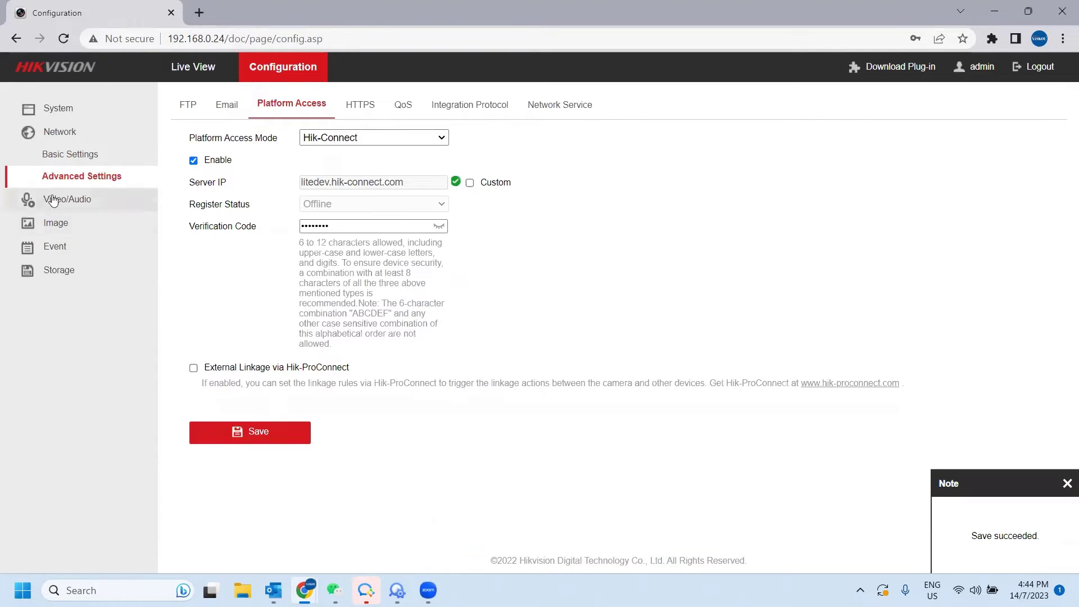
left_click(68, 160)
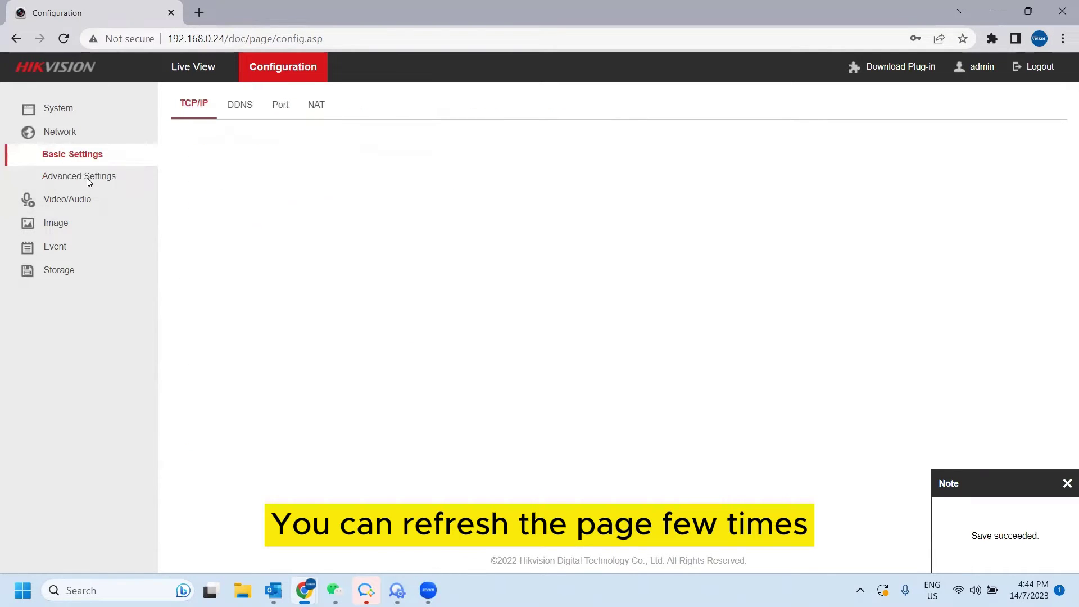
left_click(89, 182)
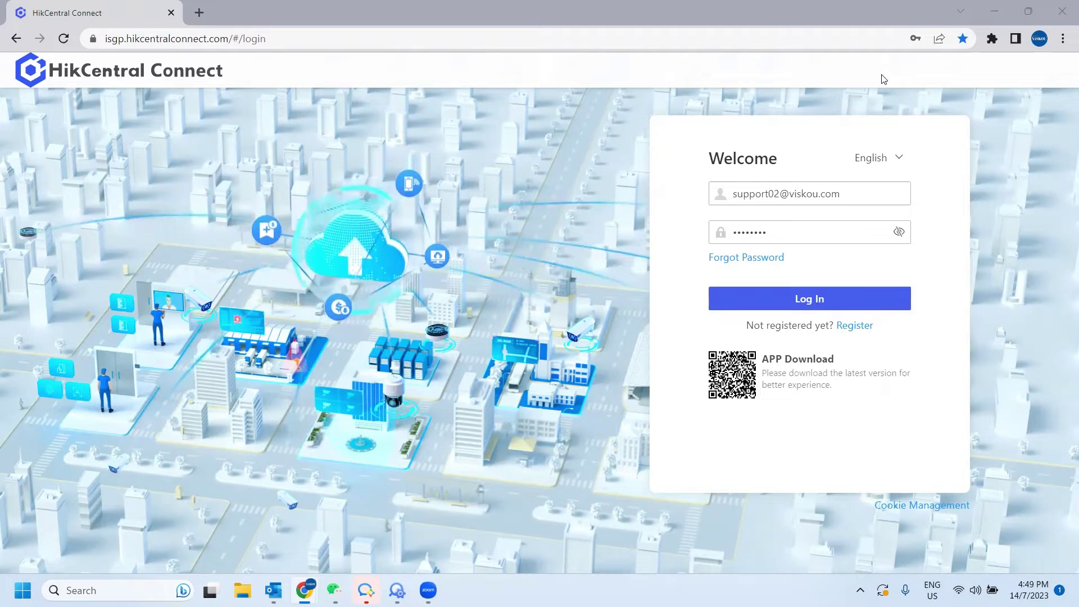
Log in to HikCentral Connect and go to Device and Maintenance from the ··· menu.
left_click(268, 38)
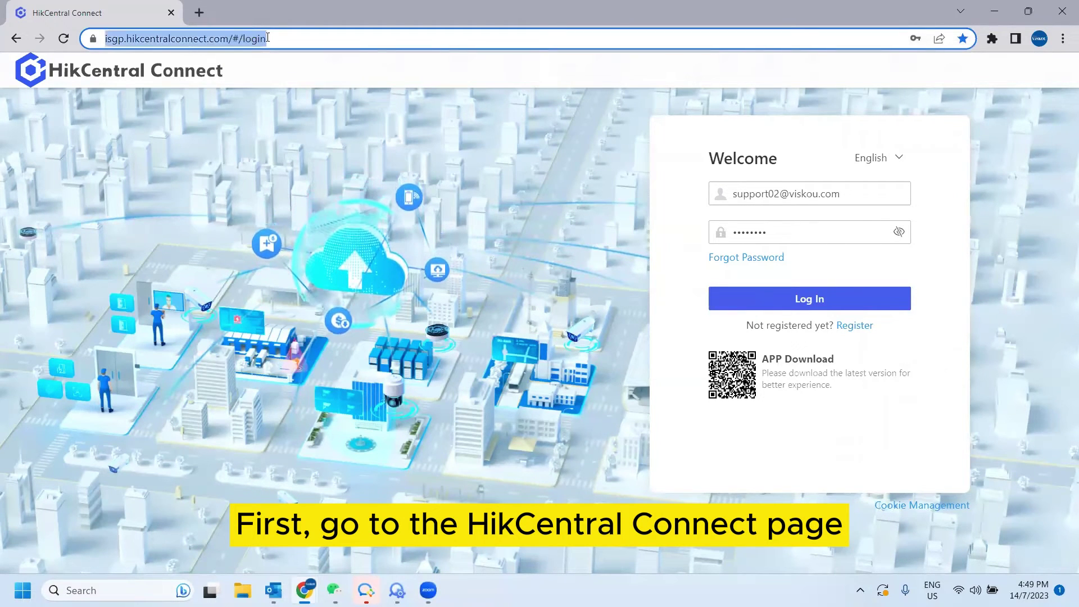
left_click(961, 222)
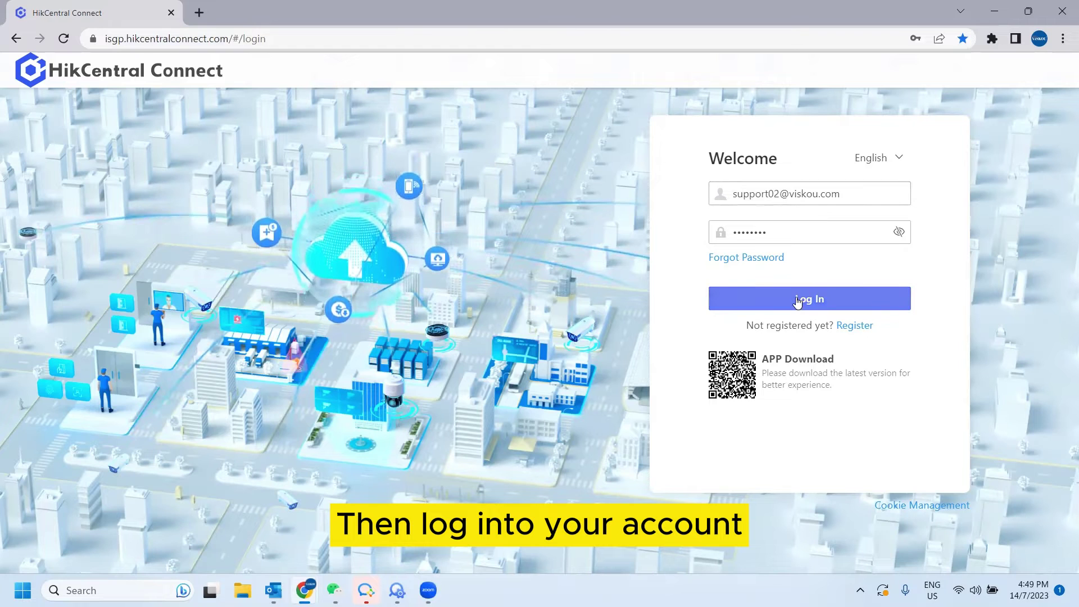
left_click(820, 299)
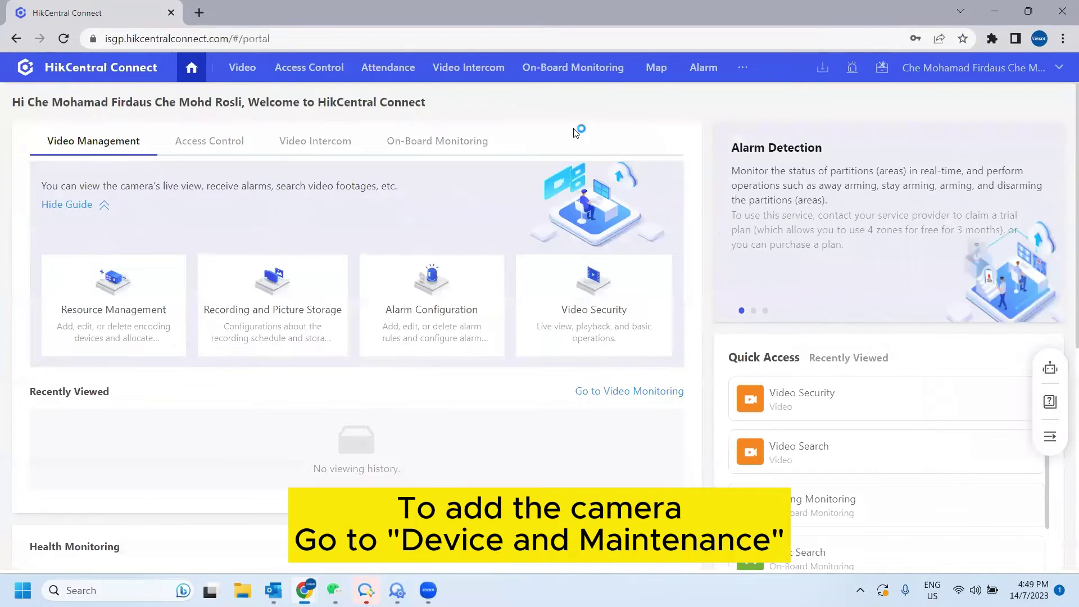
left_click(742, 69)
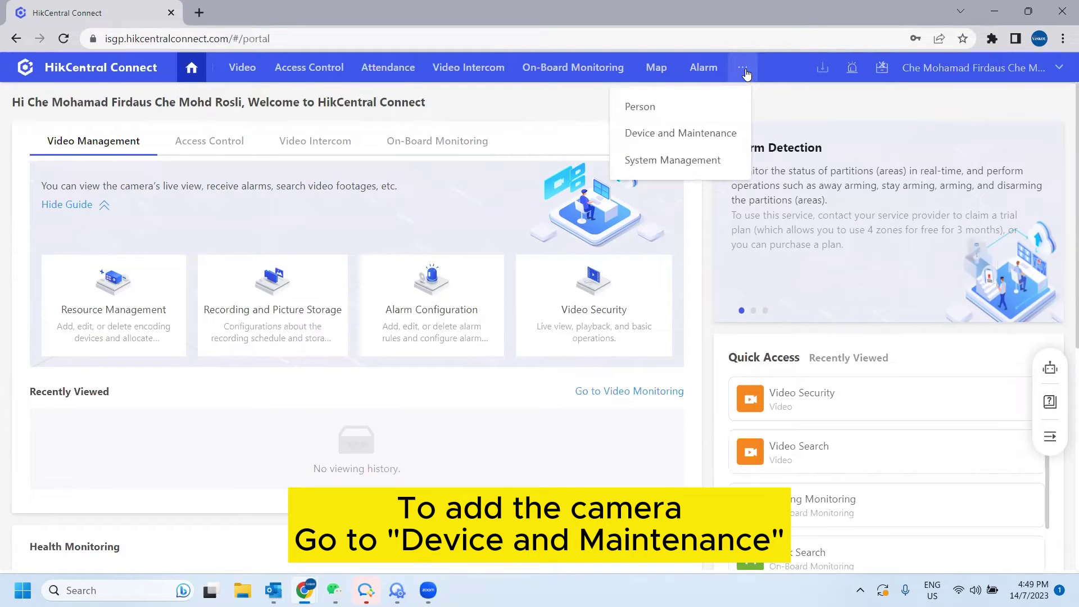
left_click(737, 135)
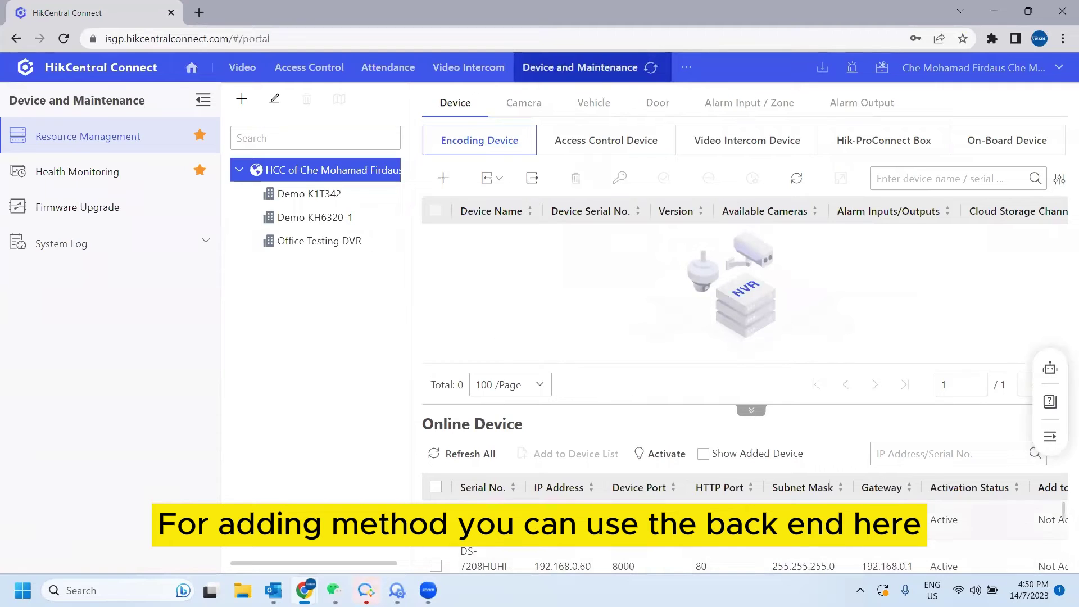
Open the Add Device form for a new encoding device, ready at the Device Serial No. field.
scroll(742, 540, "down", 3)
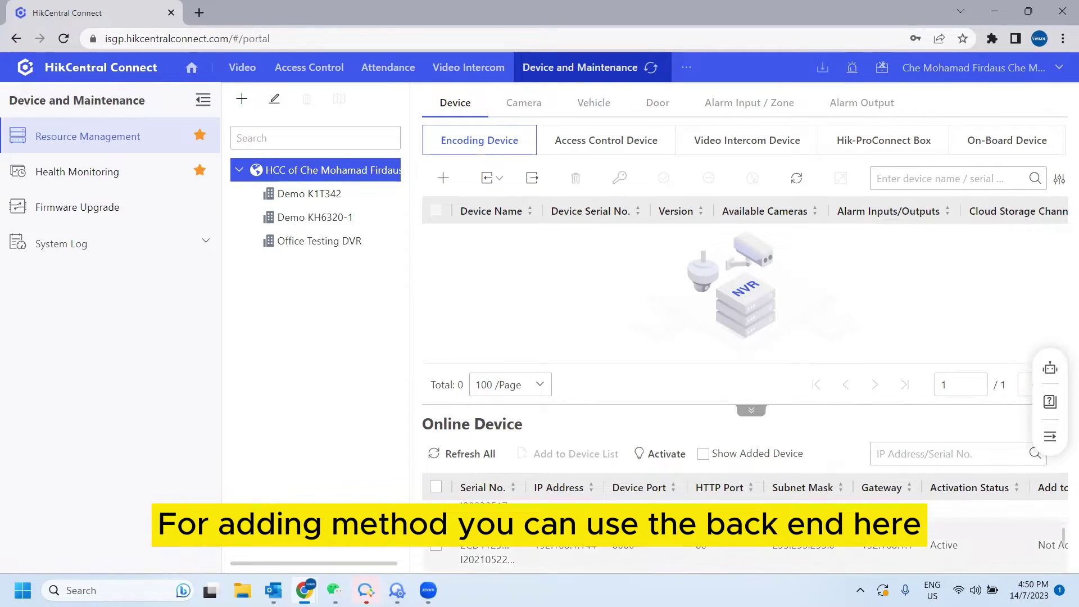
scroll(510, 521, "up", 3)
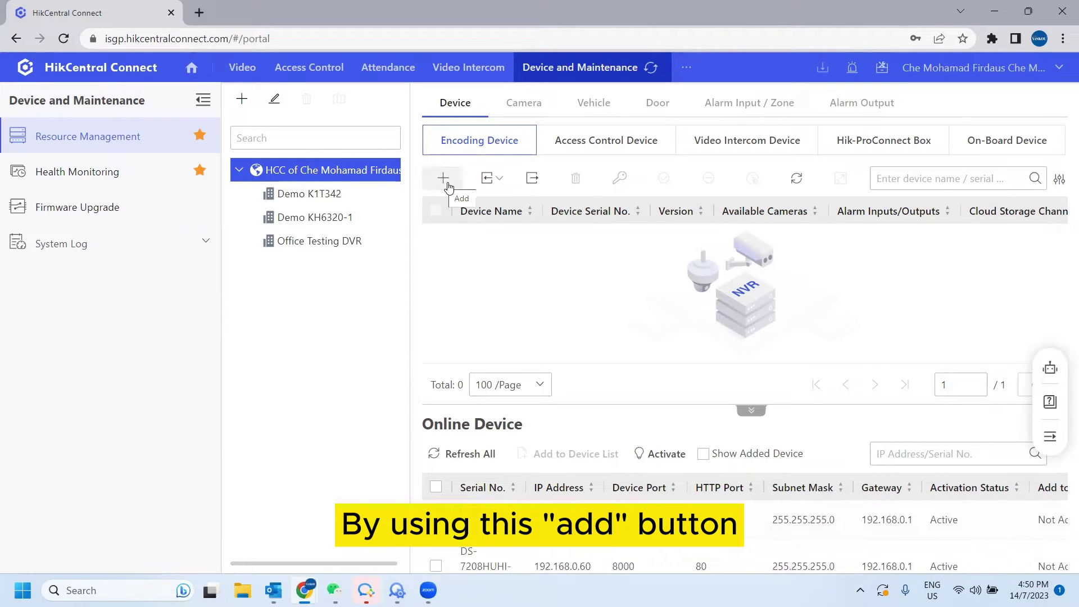
left_click(447, 184)
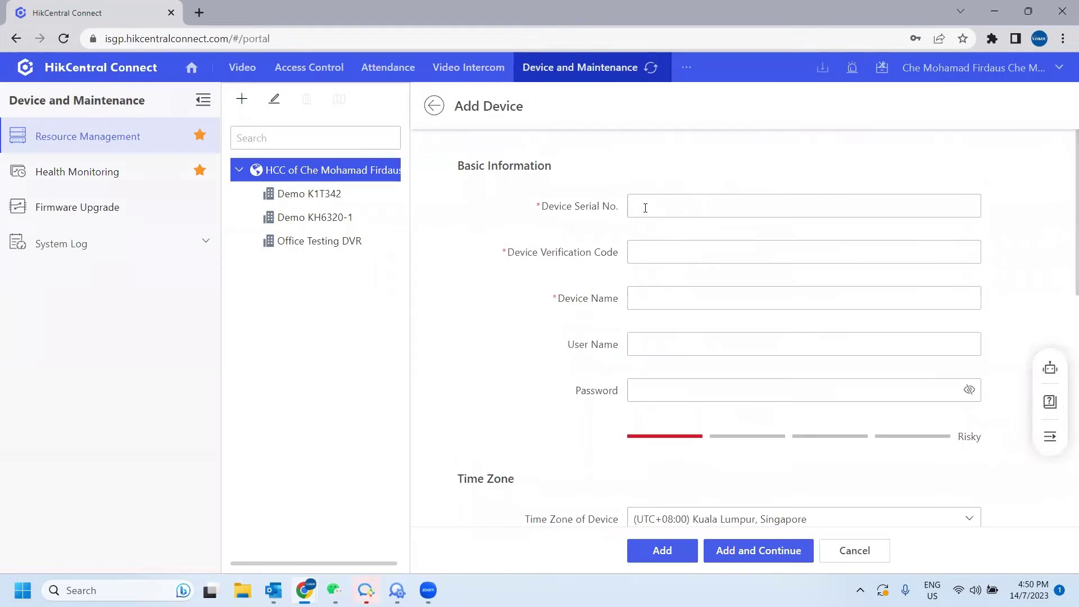
left_click(645, 207)
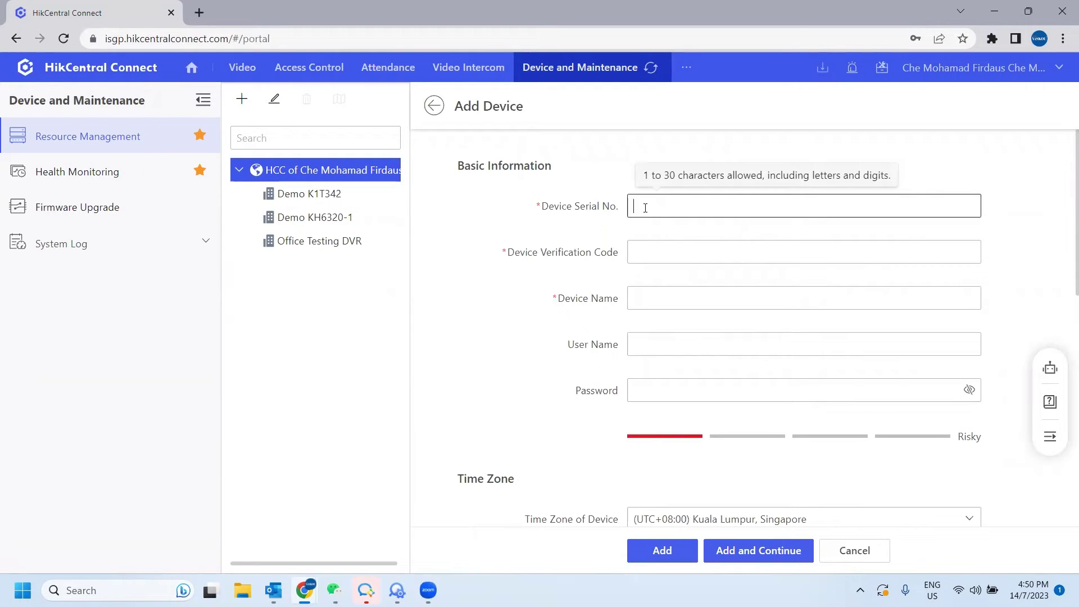
Enter the camera's device serial number and device verification code.
type("A")
key("Caps_Lock")
type("B3858202")
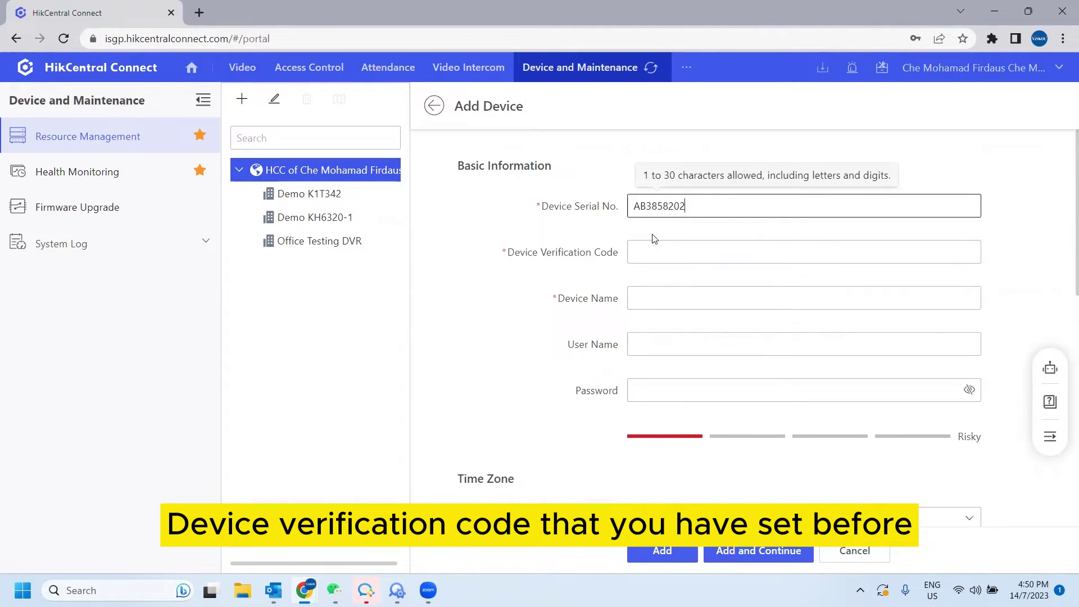
left_click(657, 247)
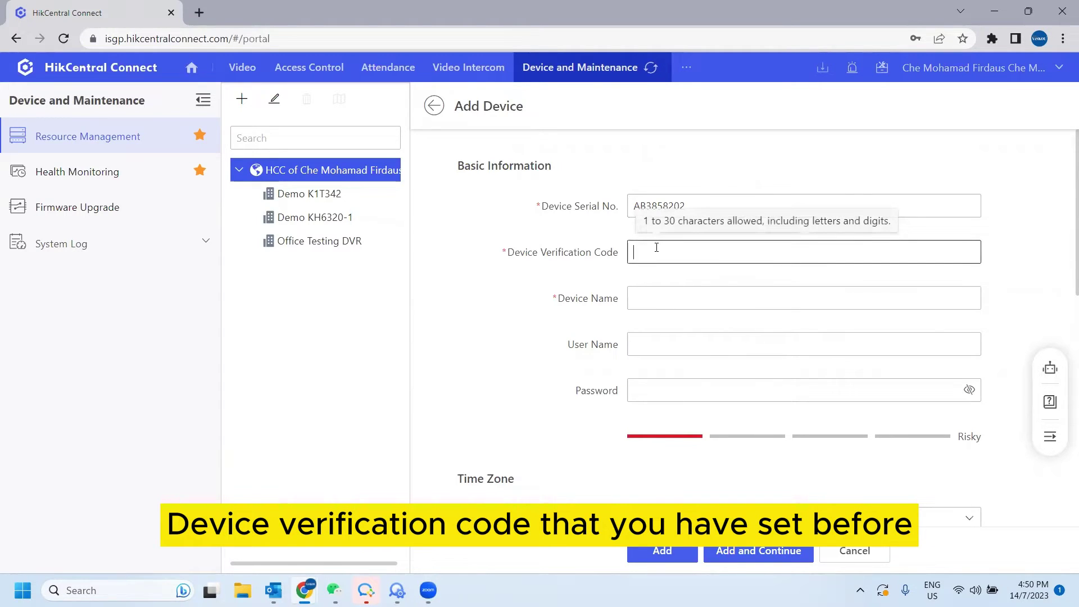
key("Caps_Lock")
type("H")
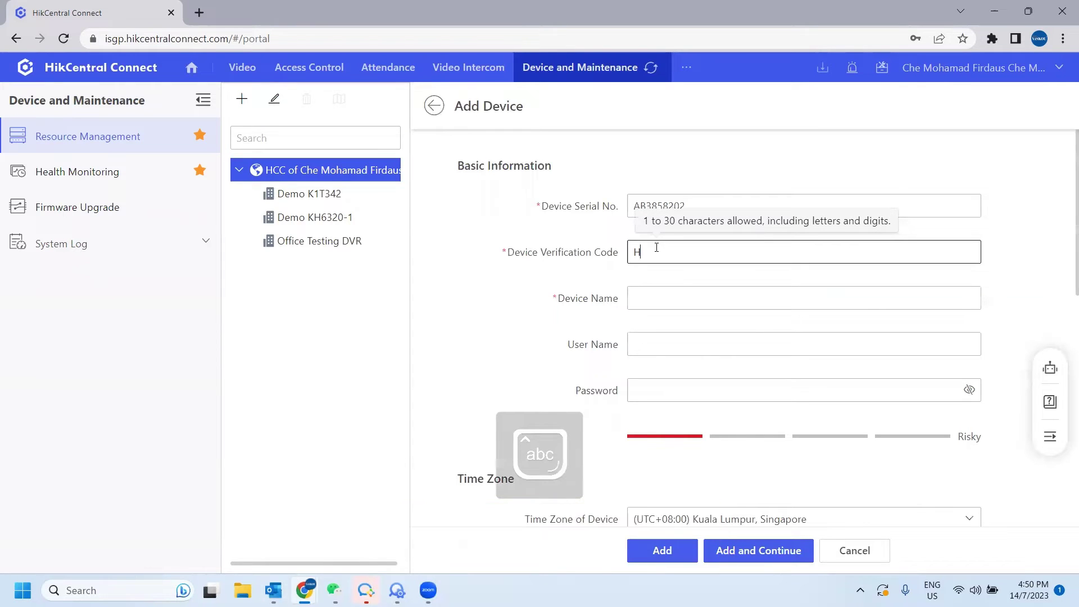
type("ik12345")
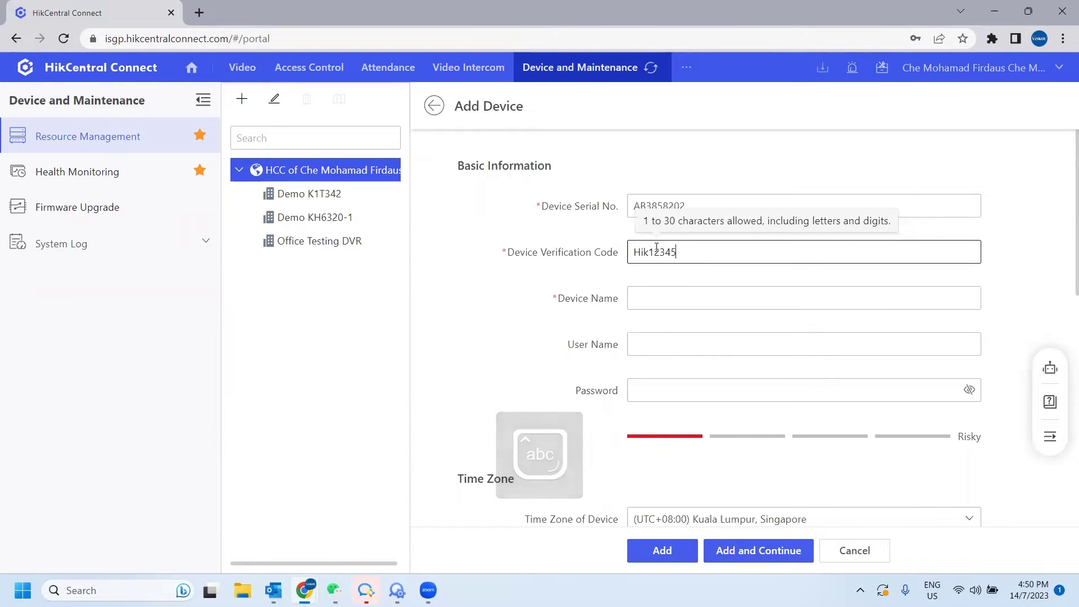
Name the device 'Front Camera', enter user admin and its password, and add it.
left_click(667, 299)
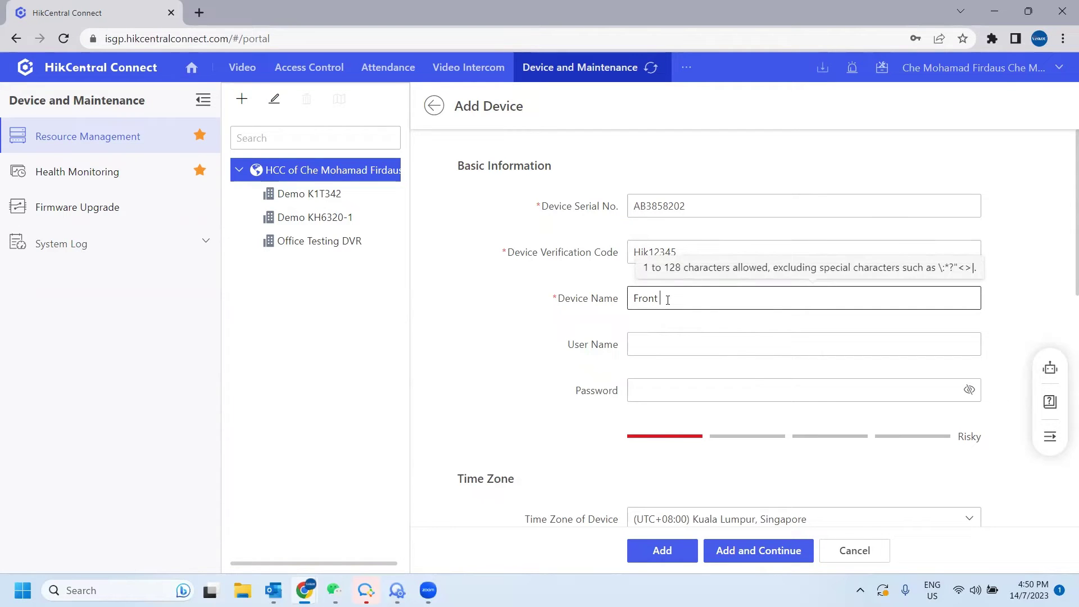
type("Front Camera")
left_click(666, 347)
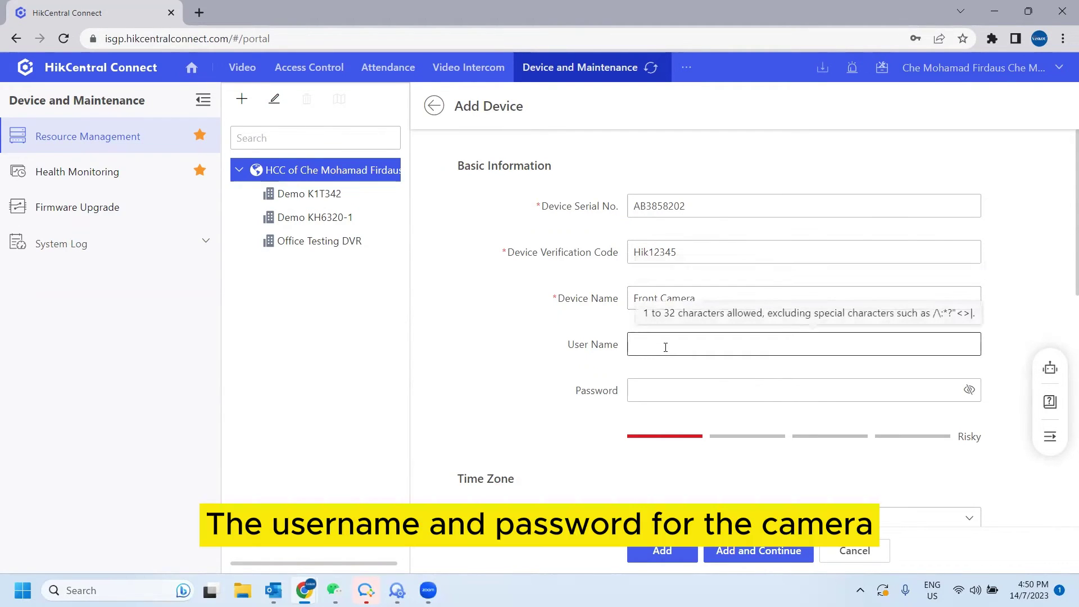
type("admin")
key("Tab")
type("Hik1")
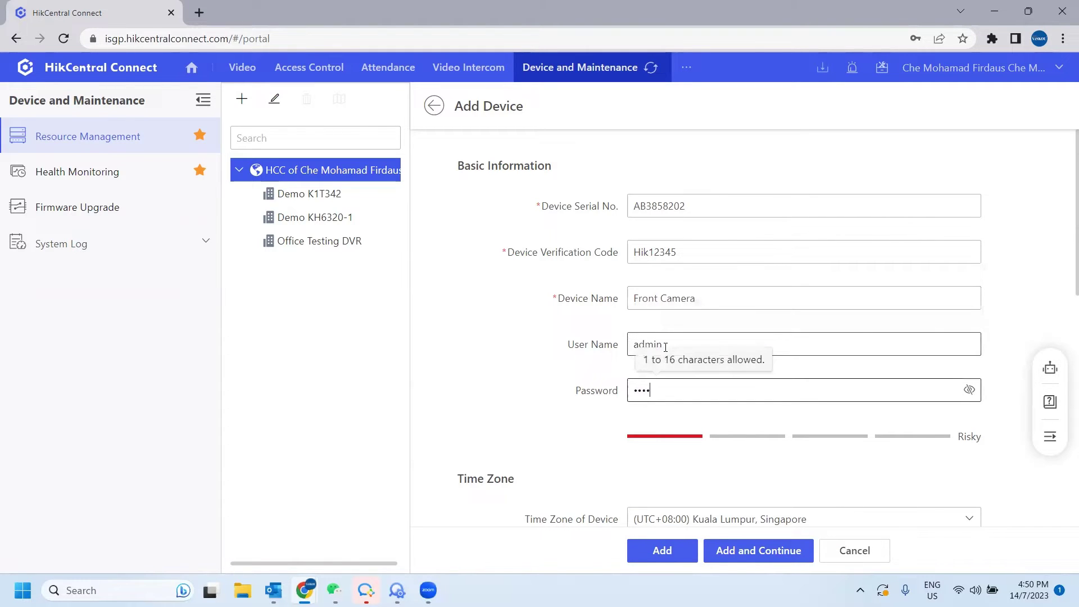
type("2345")
scroll(584, 306, "down", 5)
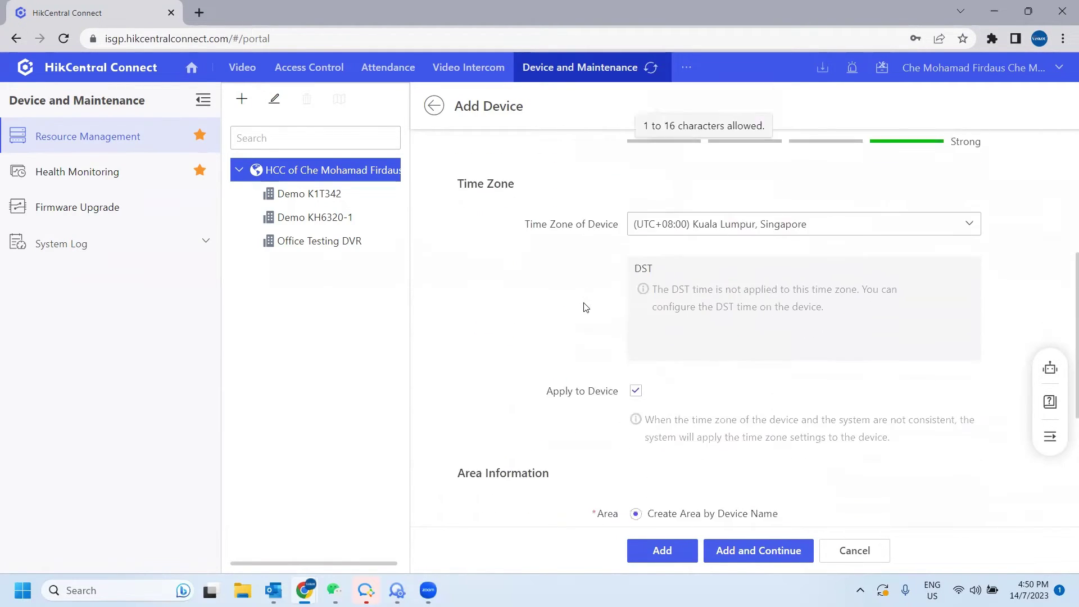
scroll(584, 307, "down", 5)
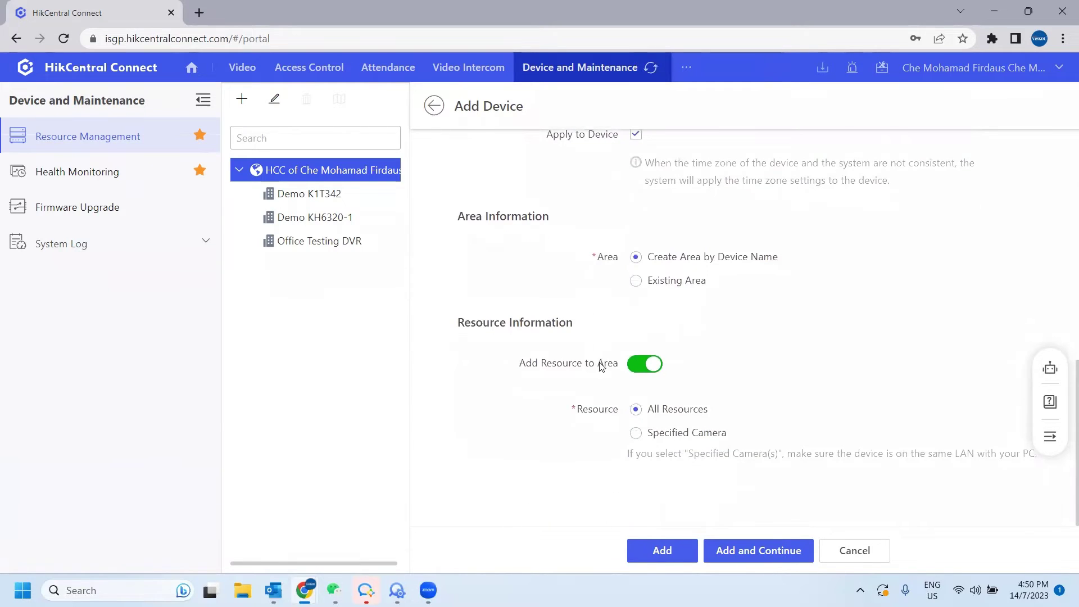
left_click(680, 552)
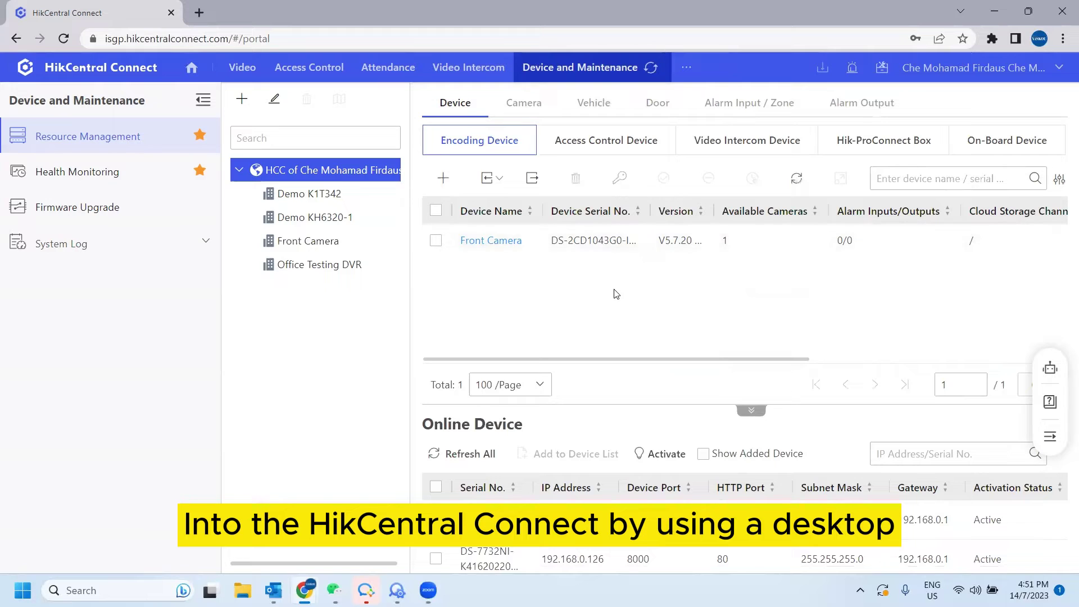
Switch to the Video module to view the newly added camera.
left_click(245, 69)
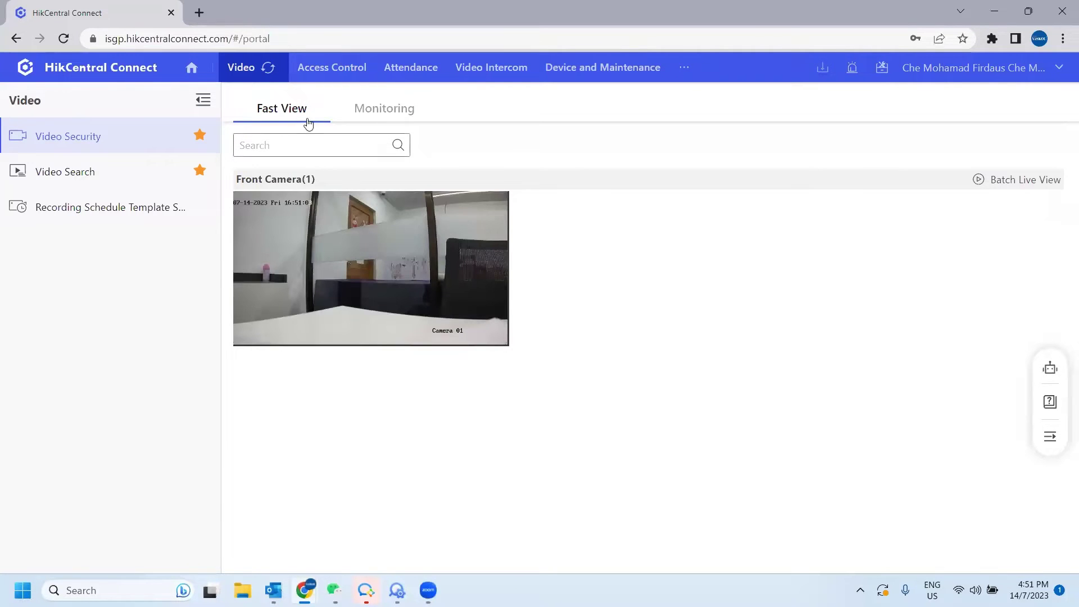
Start Front Camera's live view in Fast View and decrypt it with the device verification code.
left_click(374, 272)
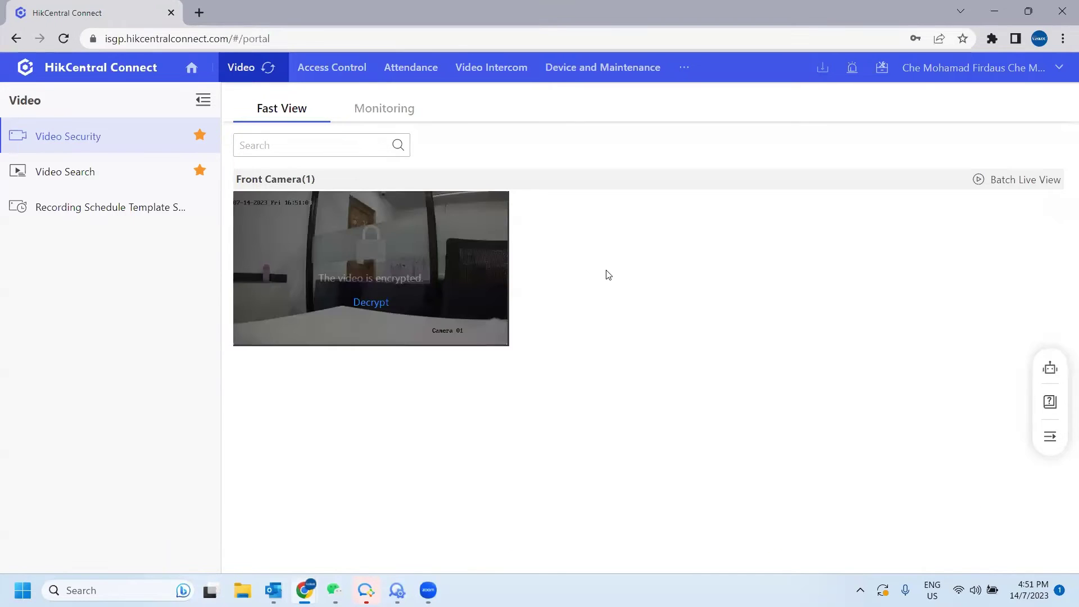
left_click(372, 303)
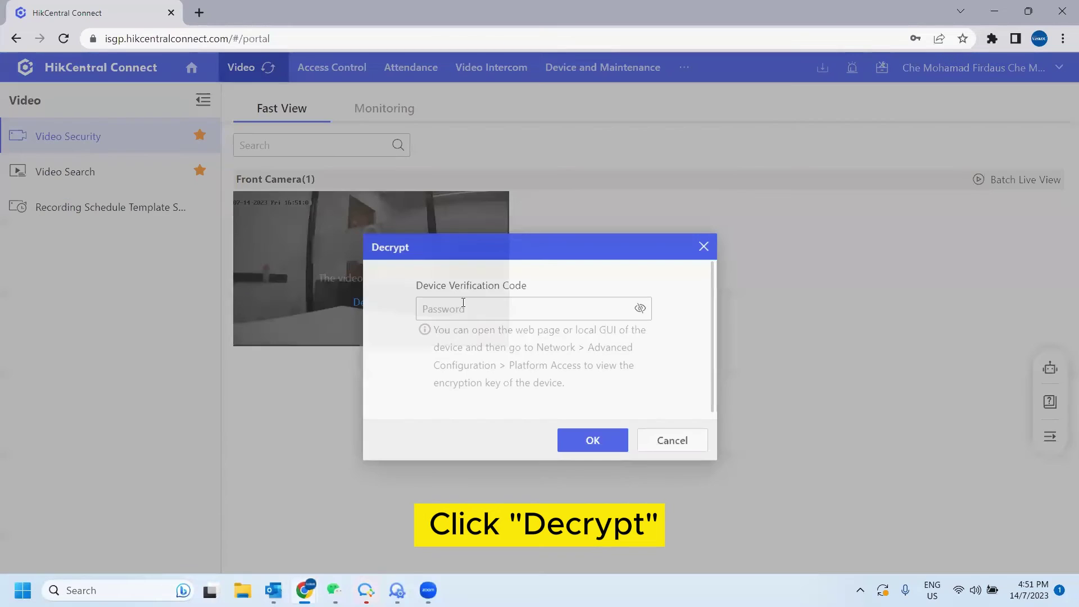
left_click(493, 307)
type("1")
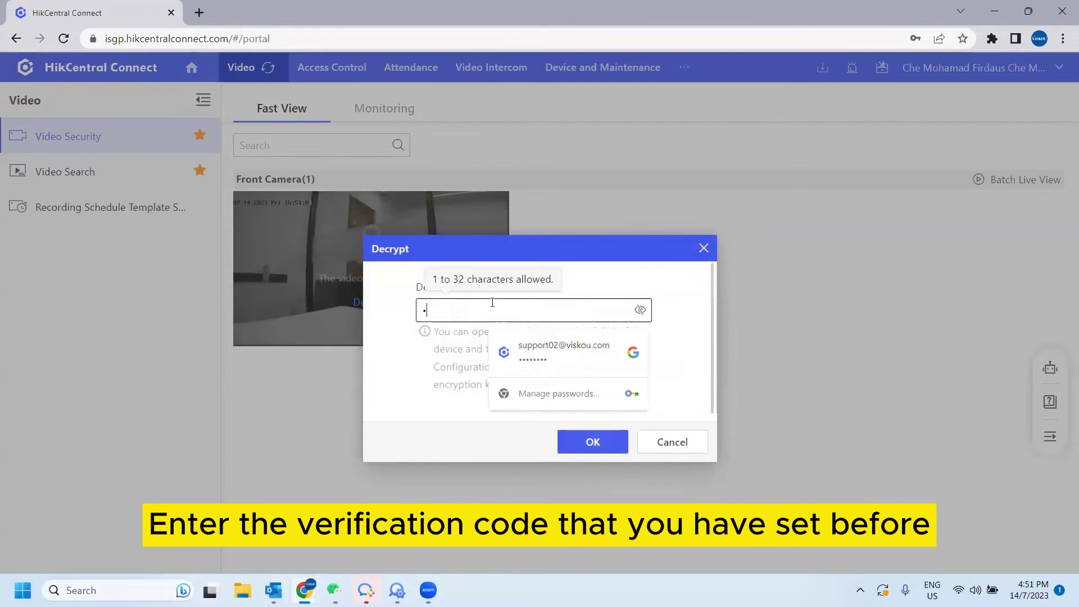
type("234567")
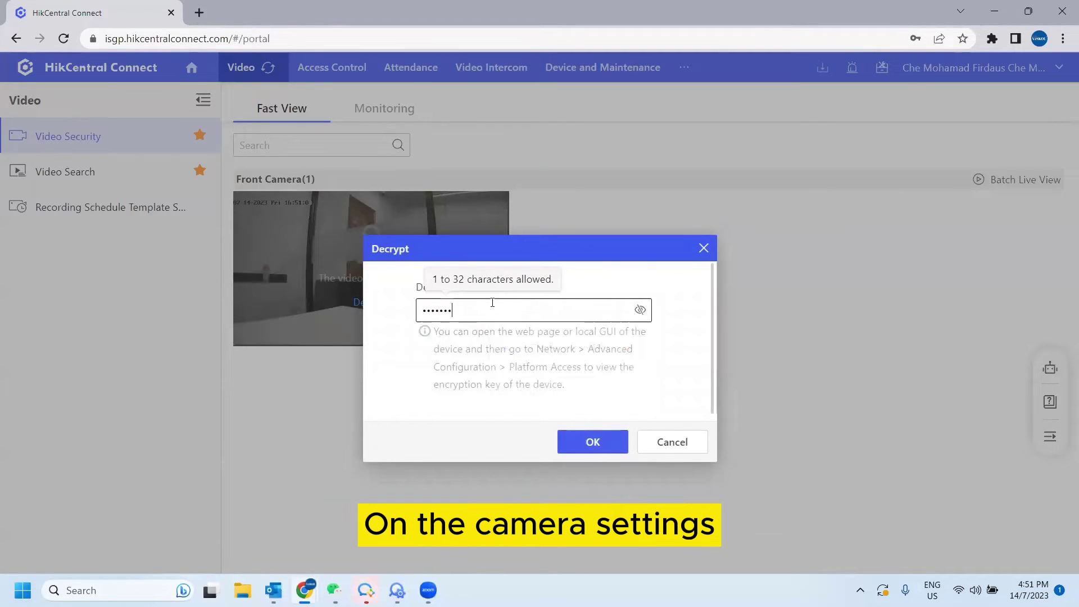
left_click(612, 443)
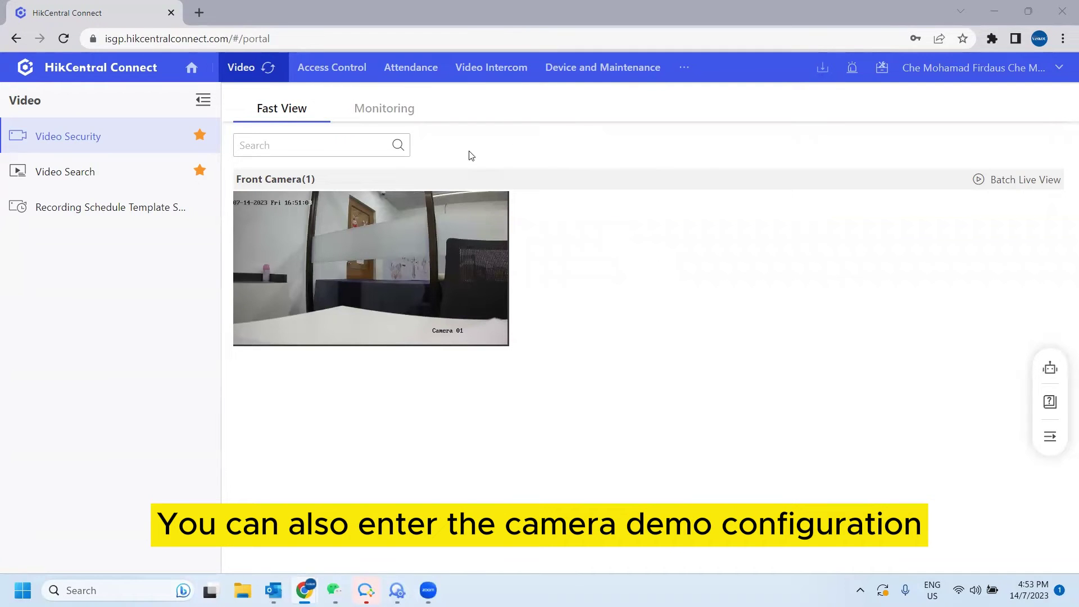
Open Front Camera's remote configuration from Device and Maintenance, signing in as admin with its password.
left_click(631, 72)
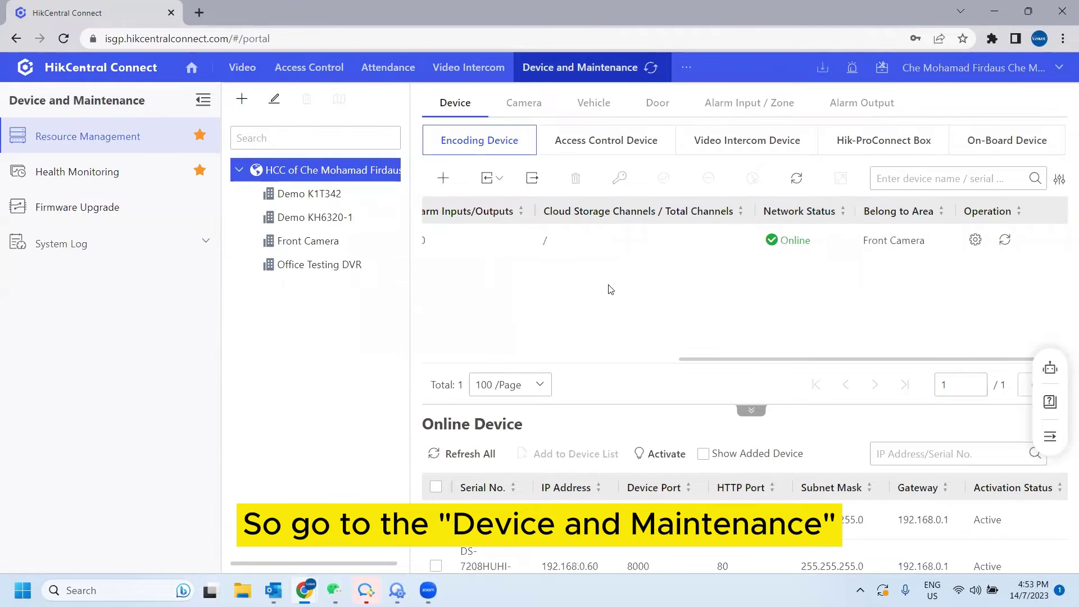
left_click_drag(698, 361, 441, 363)
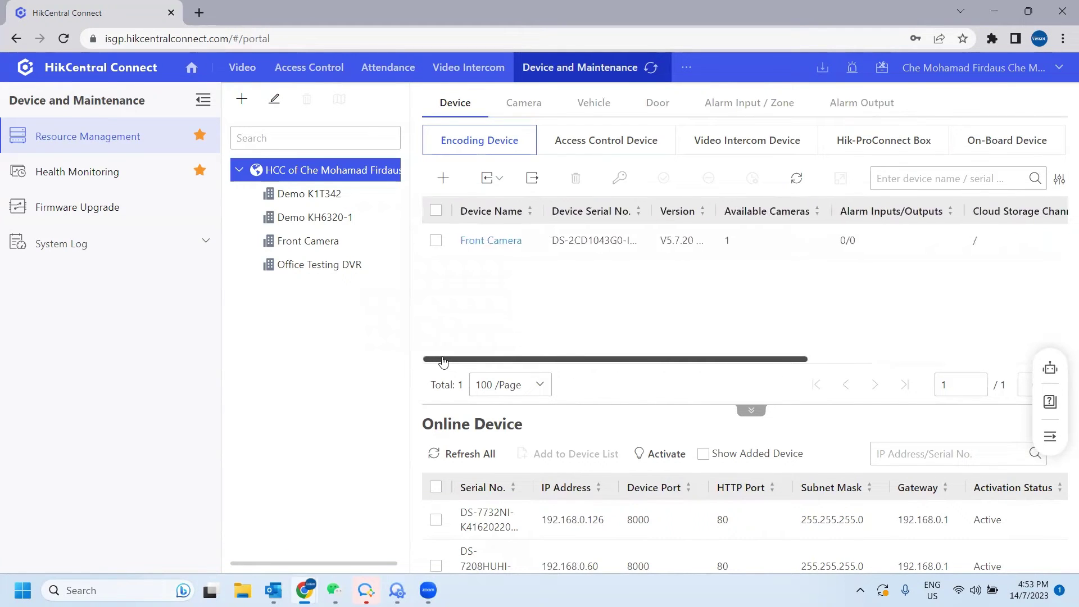
left_click(435, 241)
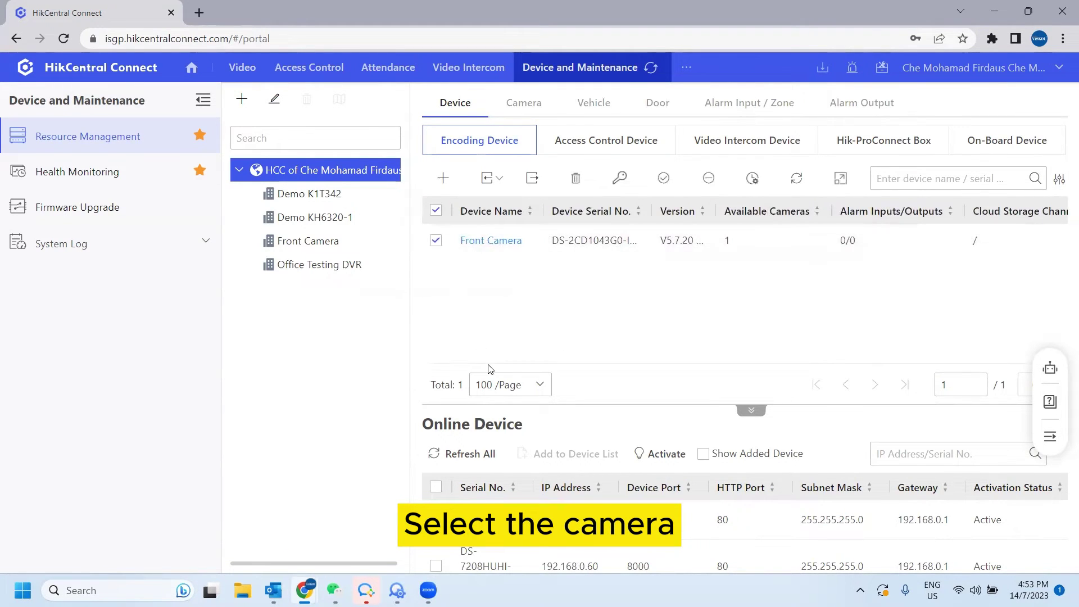
left_click_drag(494, 360, 762, 359)
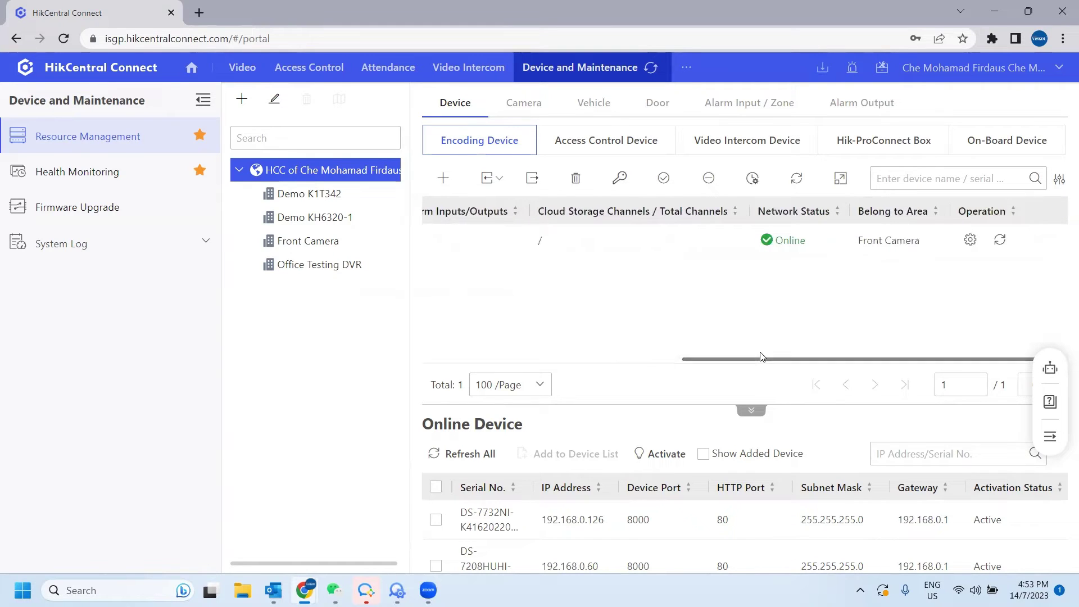
left_click(970, 240)
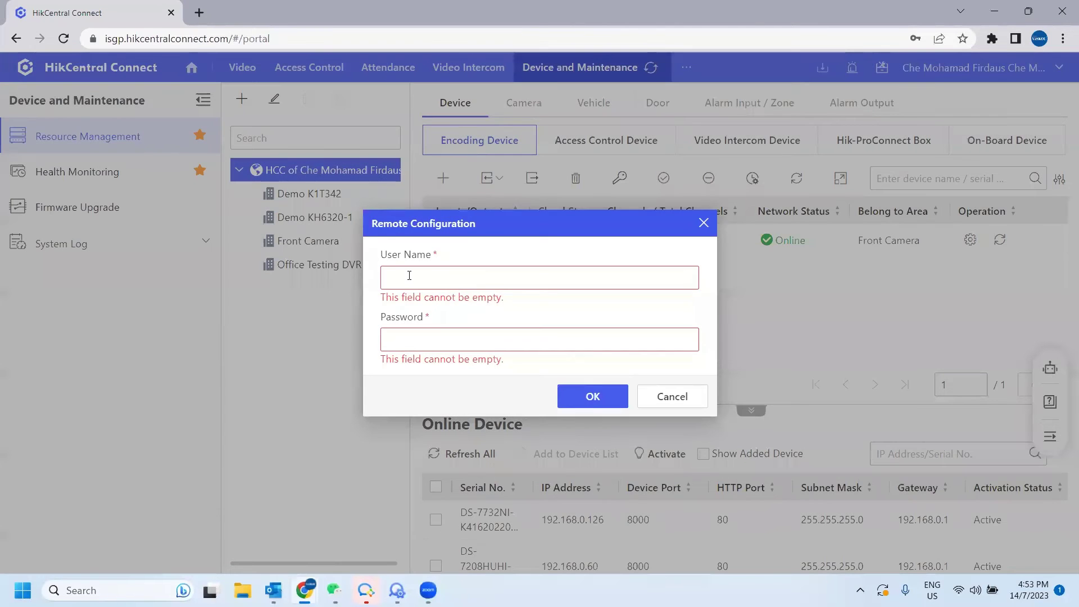
left_click(409, 275)
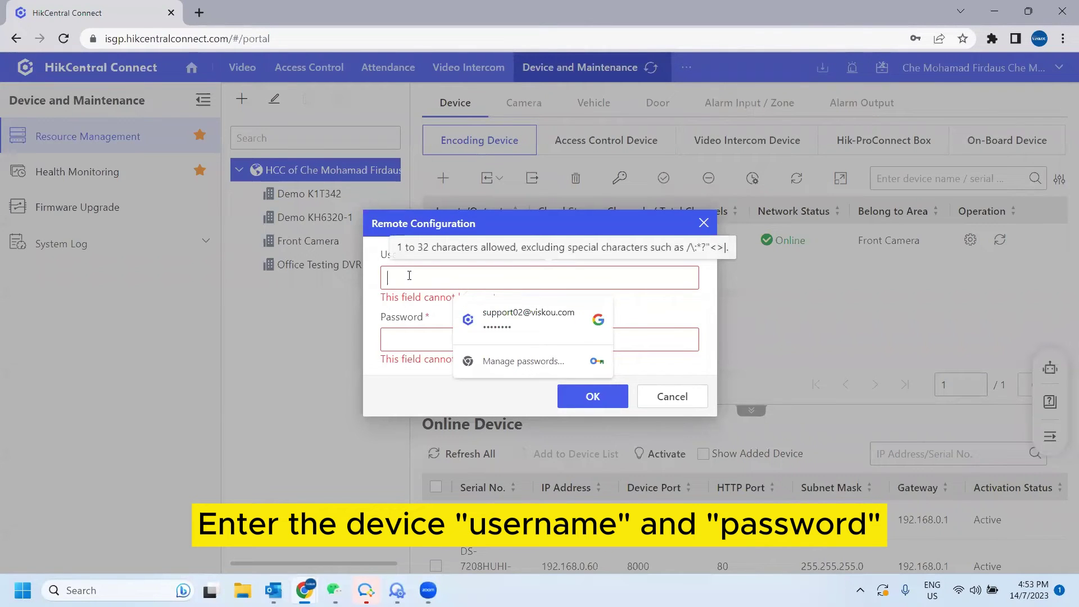
type("admin")
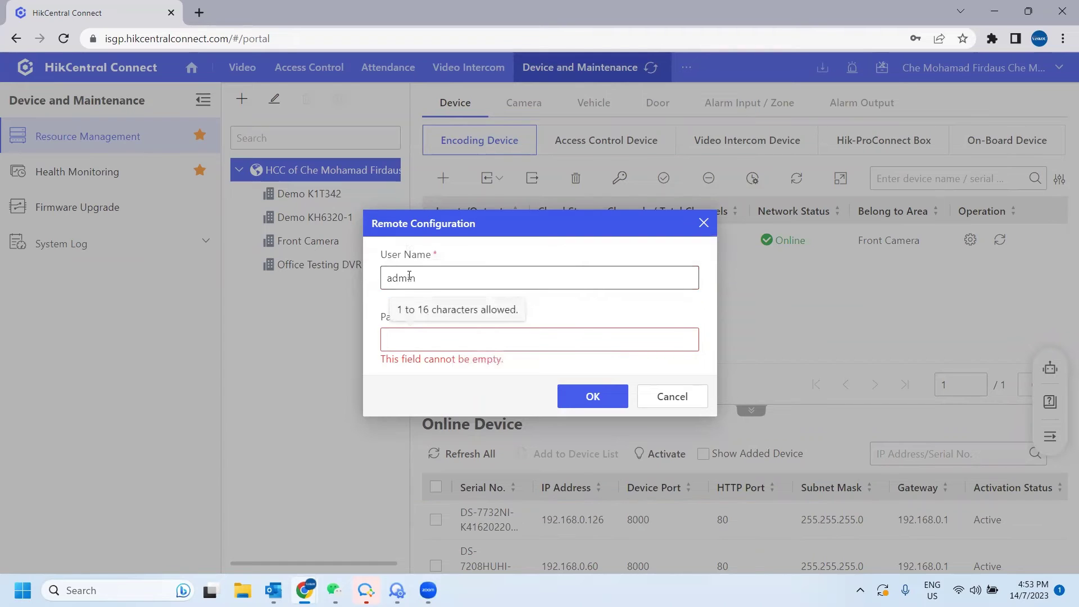
key("Tab")
type("***")
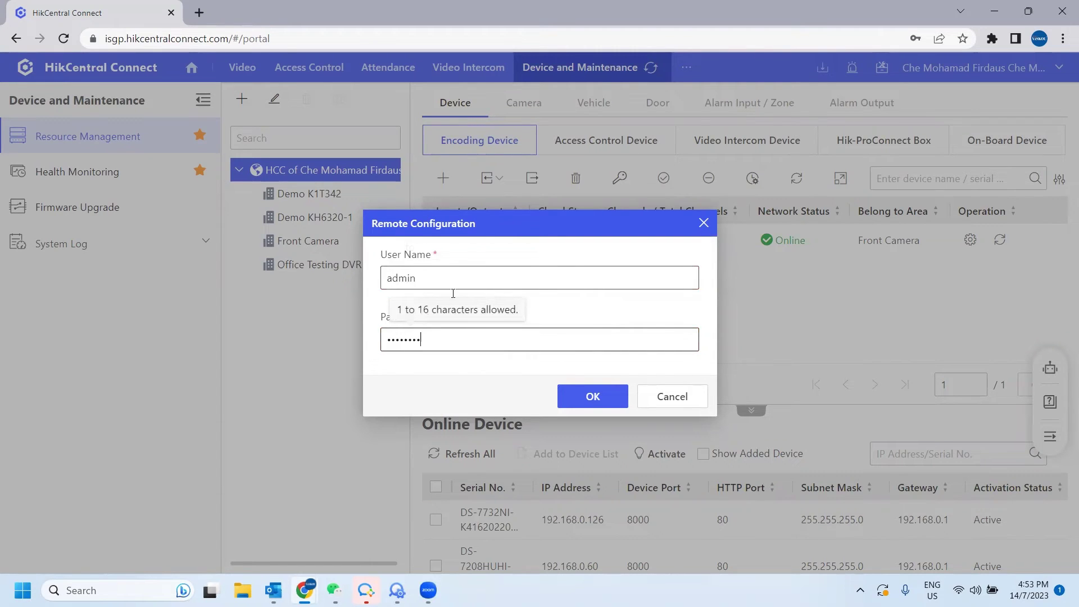
type("*****")
left_click(592, 396)
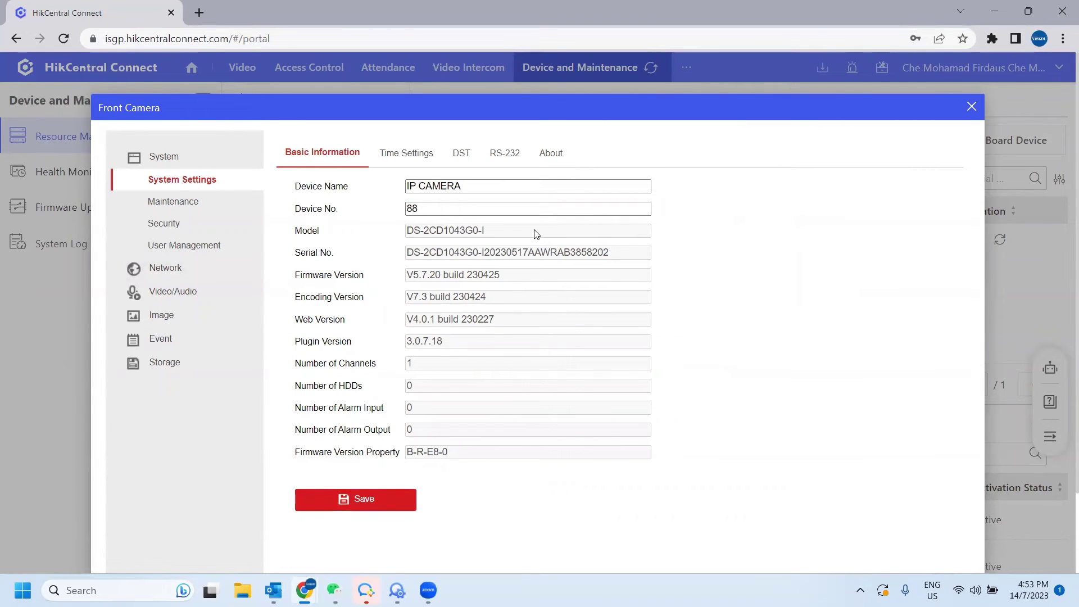
Scroll through Front Camera's Basic Information page to review the device details.
scroll(683, 269, "down", 2)
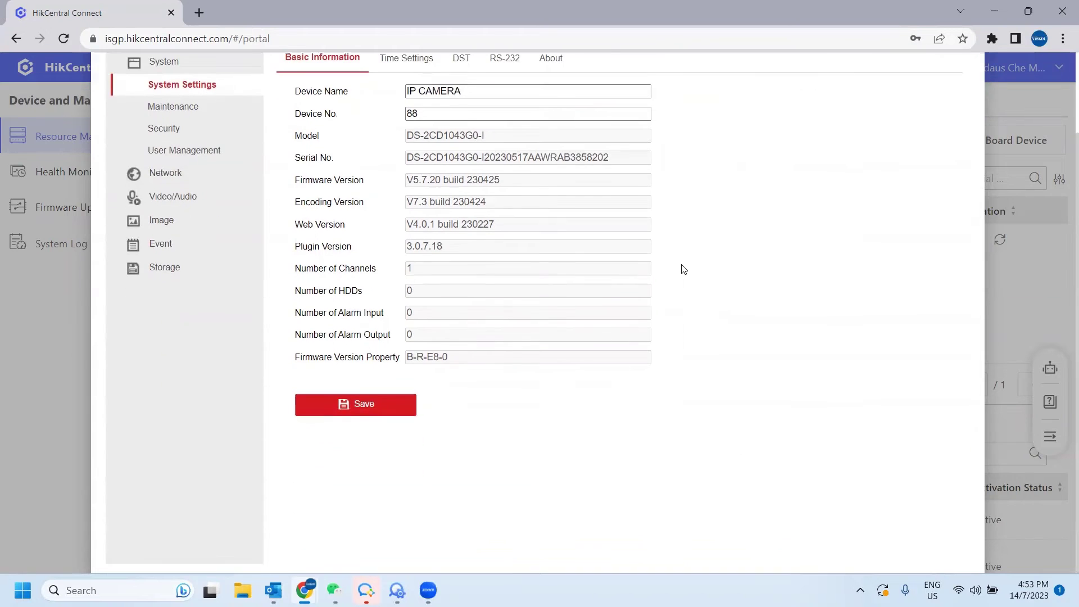
scroll(683, 269, "up", 2)
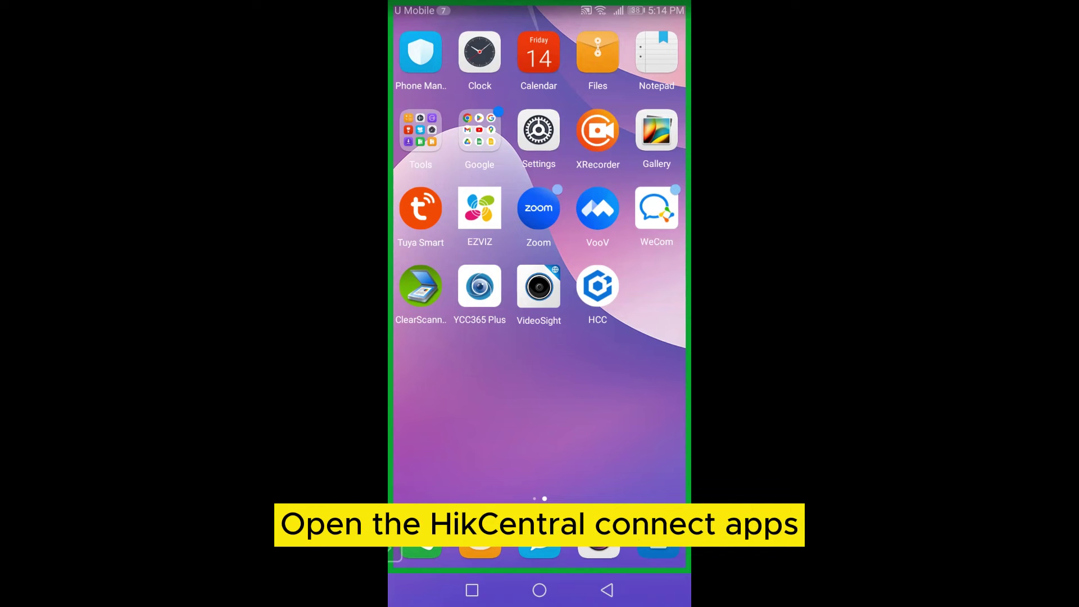
Launch the HikCentral Connect app and start adding a device from the Monitoring tab.
left_click(598, 285)
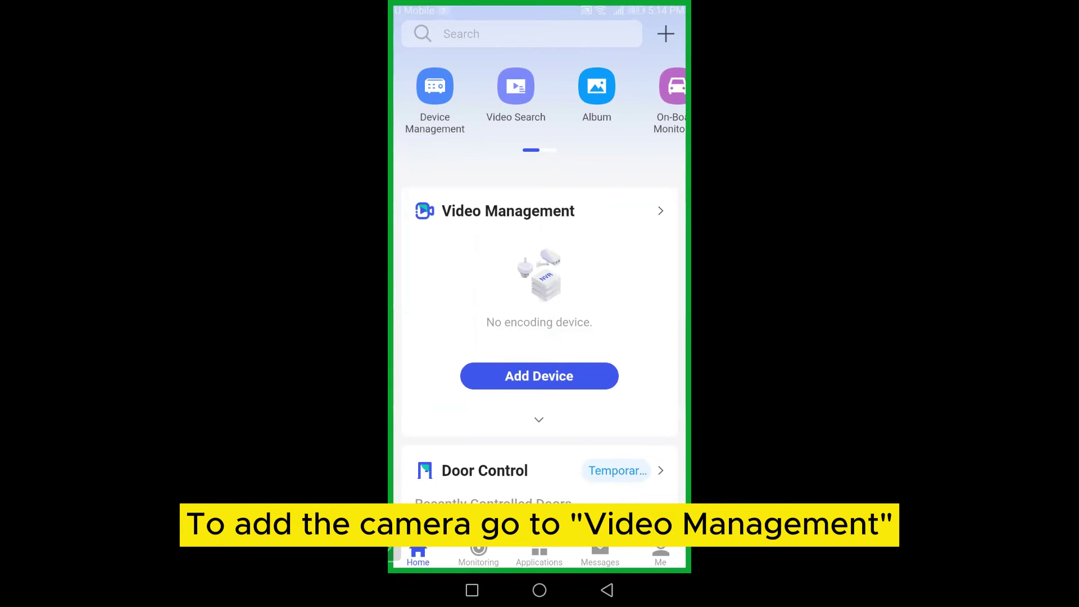
left_click(479, 553)
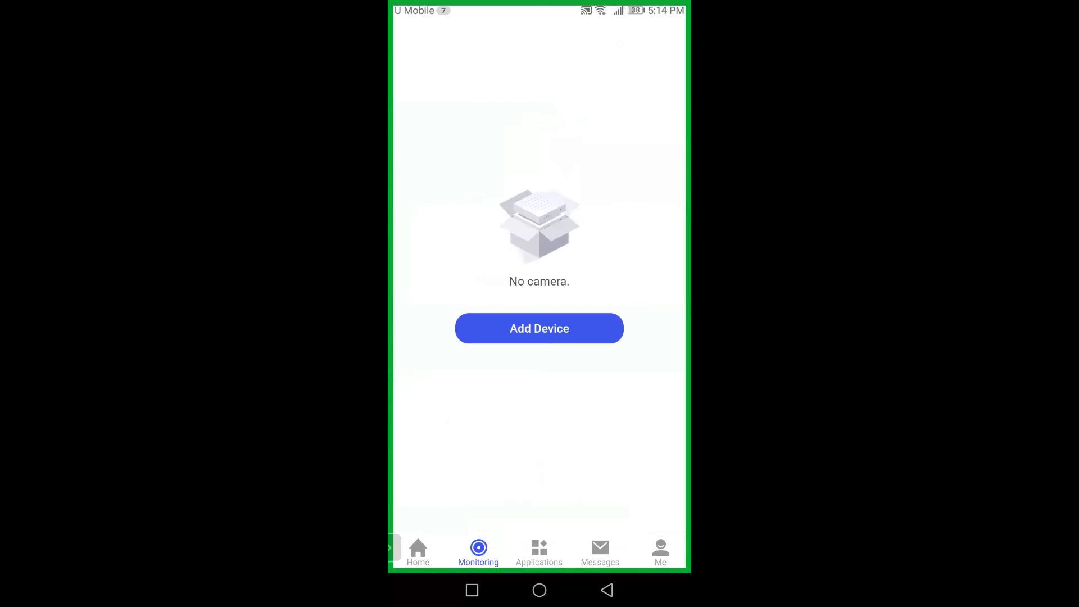
left_click(539, 328)
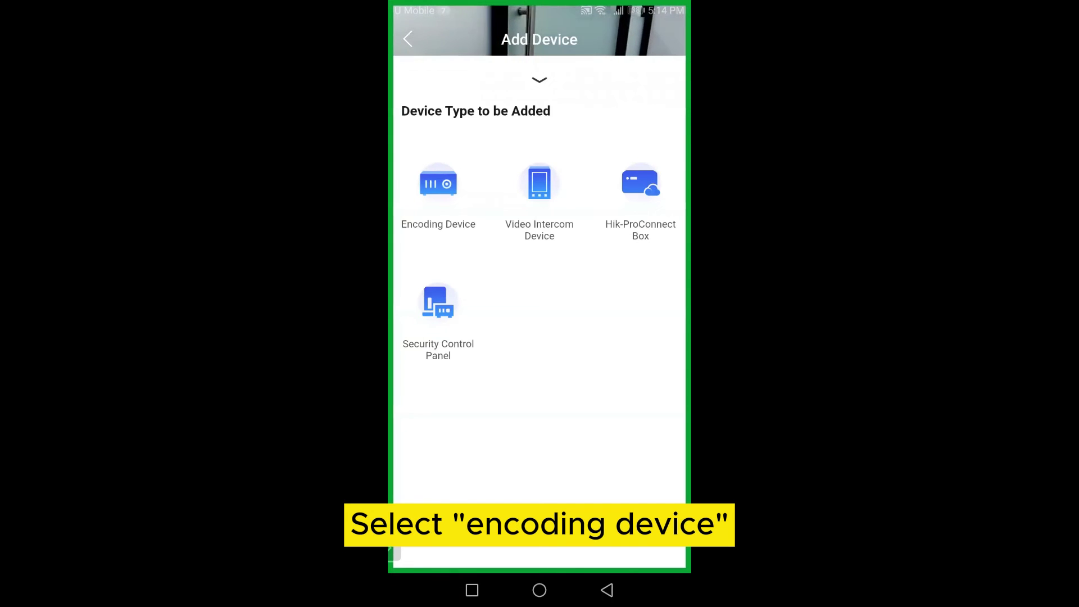
Choose Encoding Device as the device type and accept the new area AB3858202.
left_click(439, 196)
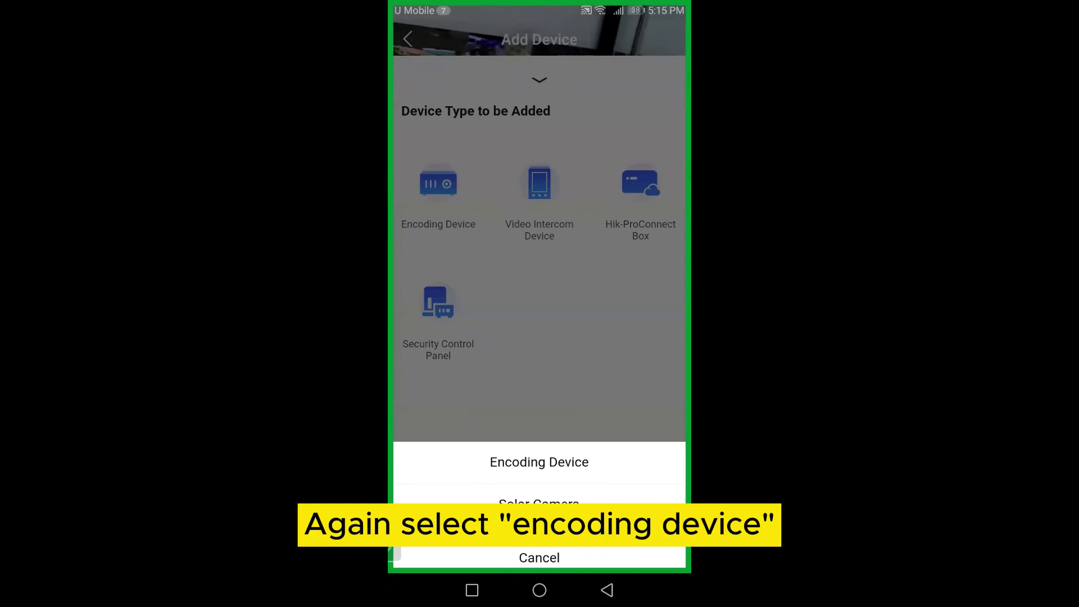
left_click(539, 462)
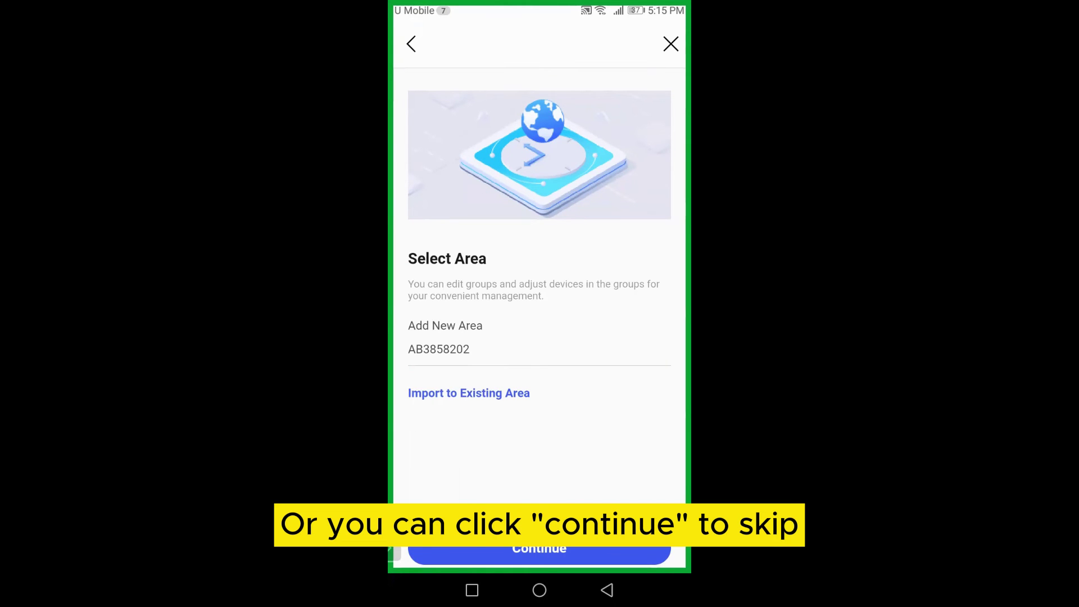
left_click(539, 548)
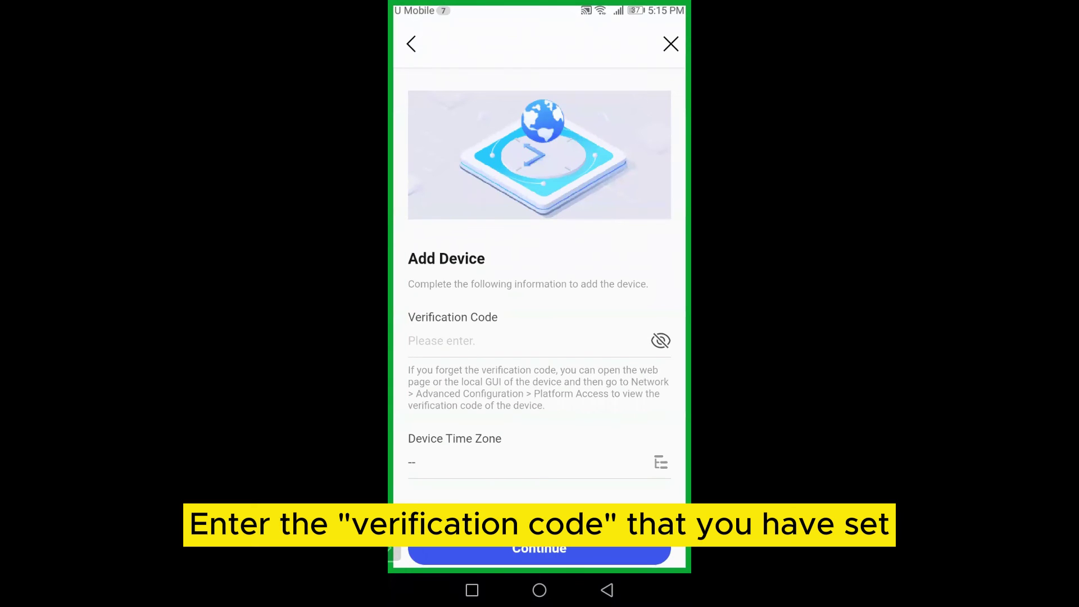
Enter the camera's verification code in the device form.
left_click(506, 340)
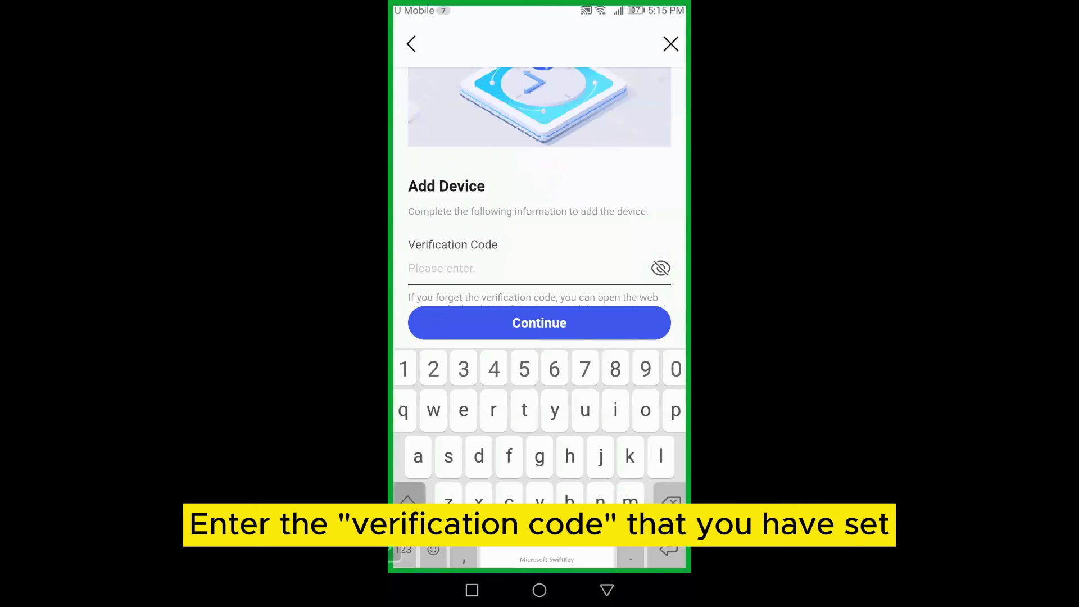
type("H")
type("i")
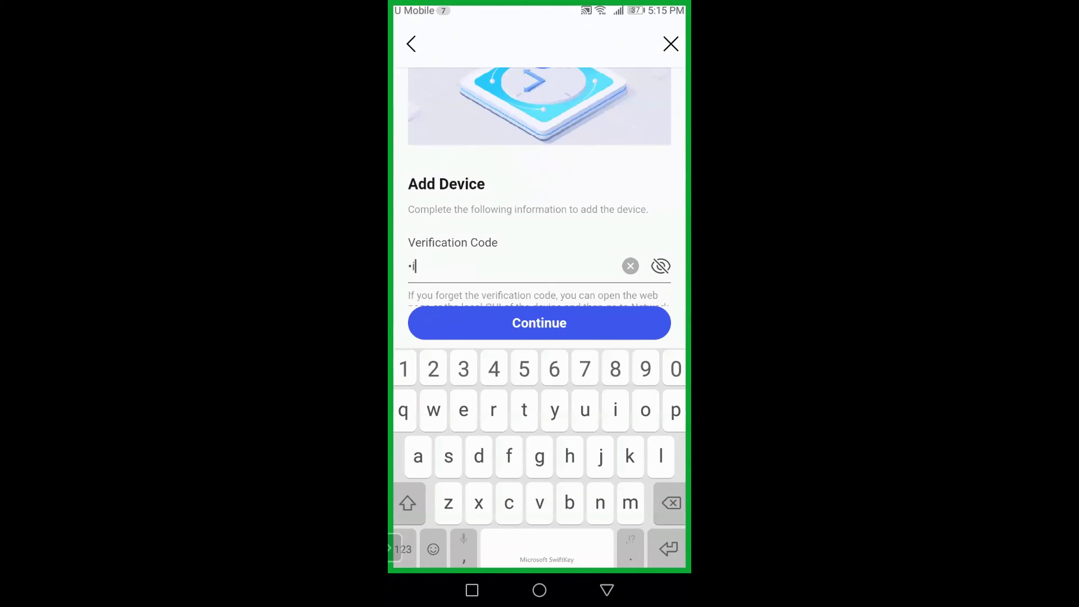
type("k12345")
scroll(540, 185, "down", 2)
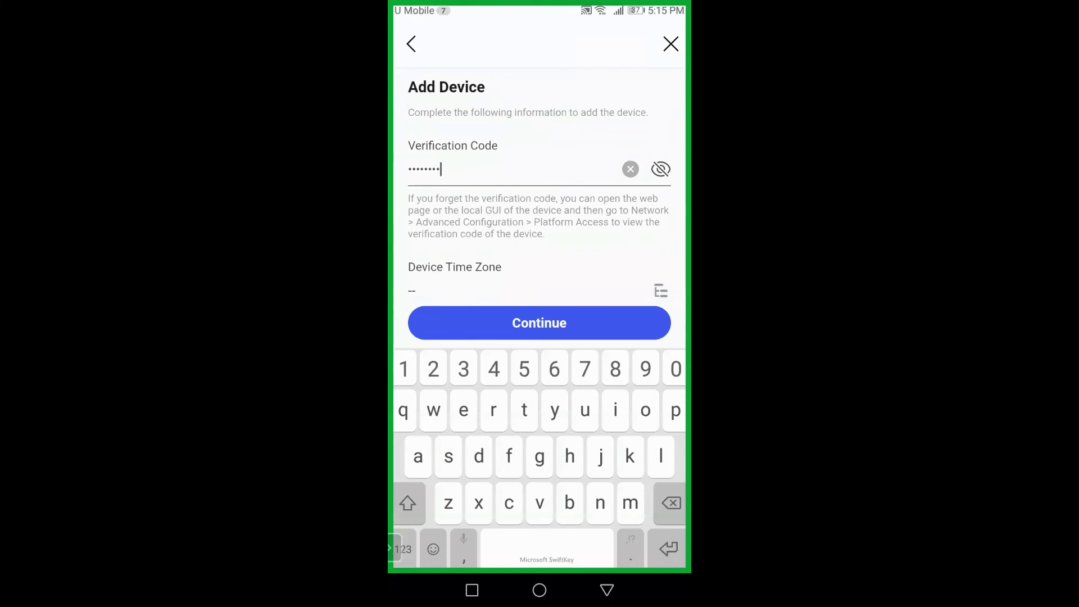
Set the device time zone to (UTC+08:00) Kuala Lumpur, Singapore and submit to add the camera.
left_click(540, 291)
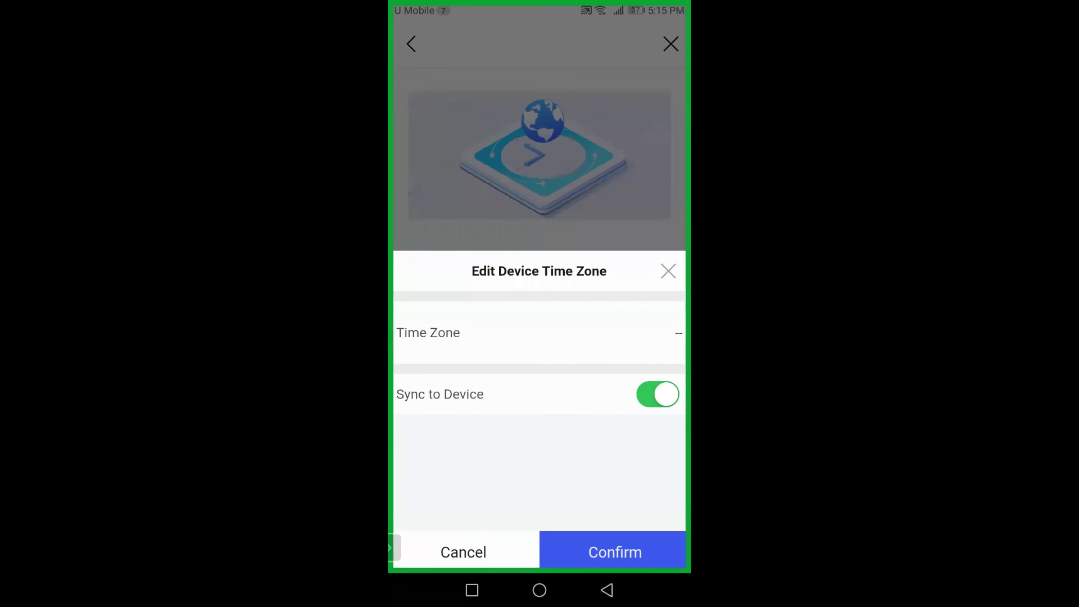
left_click(539, 333)
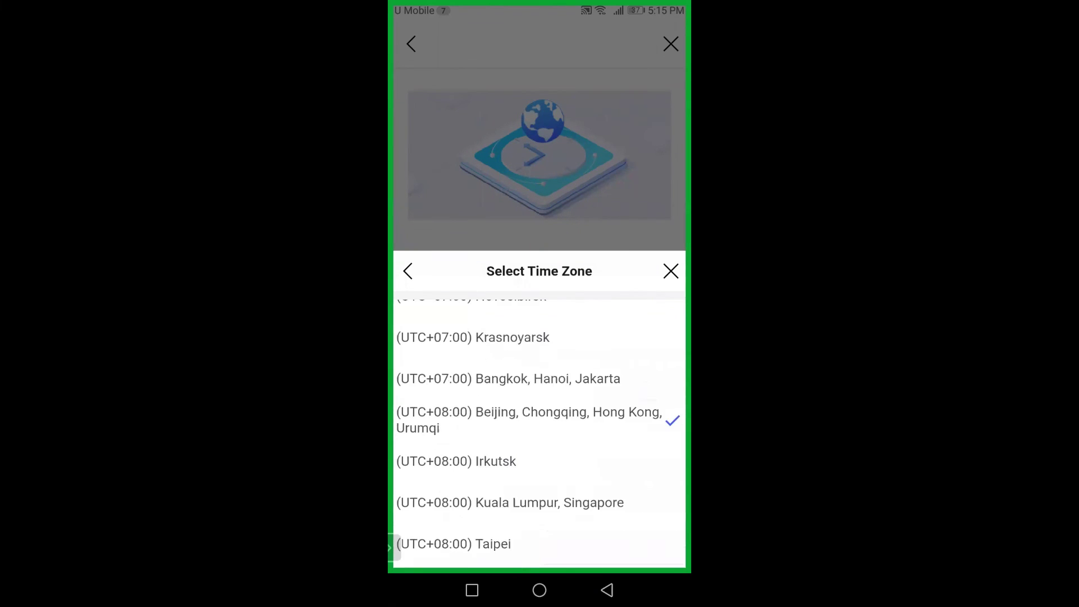
left_click(510, 406)
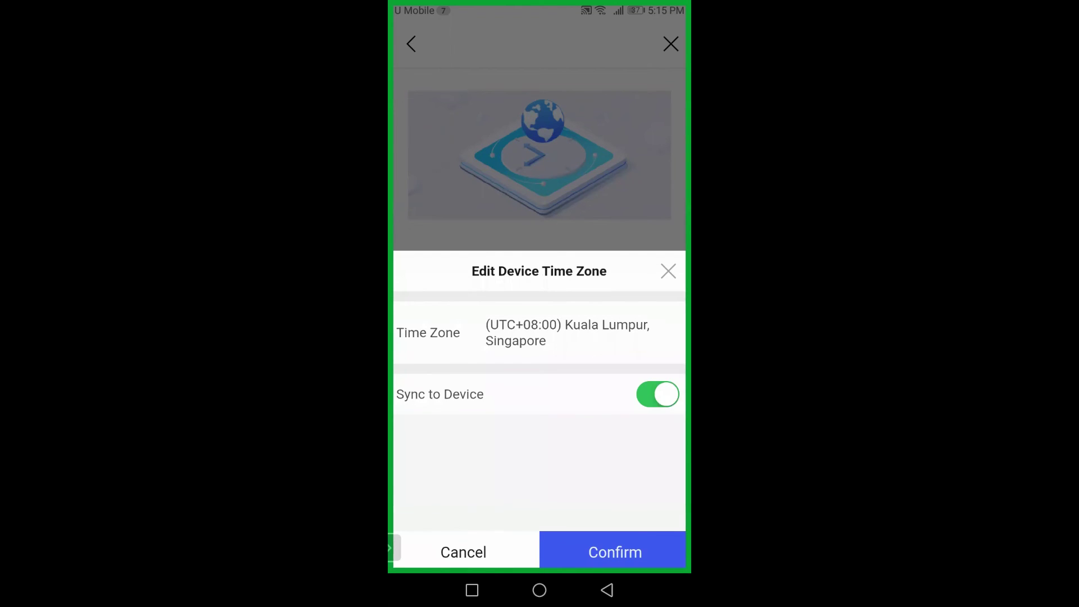
left_click(612, 552)
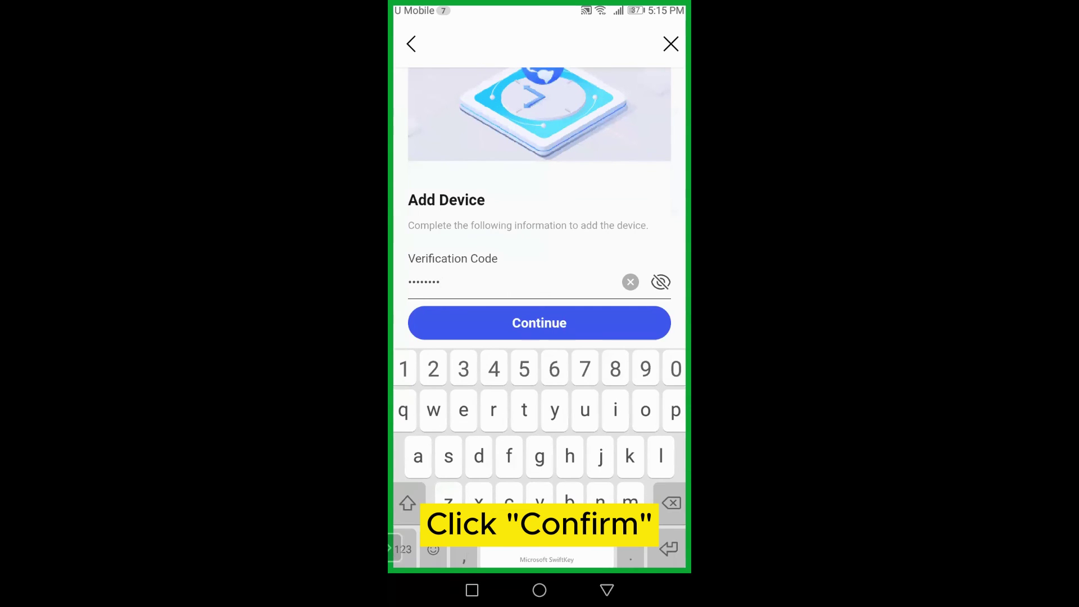
left_click(539, 322)
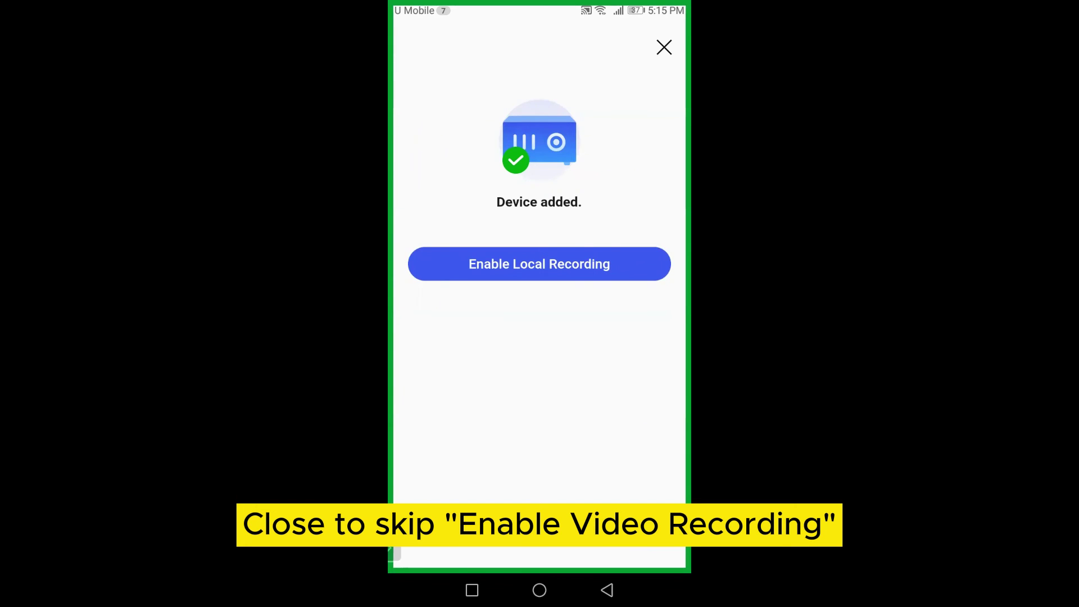
Skip local recording, then return to Monitoring to see Camera 01 online under AB3858202.
left_click(663, 47)
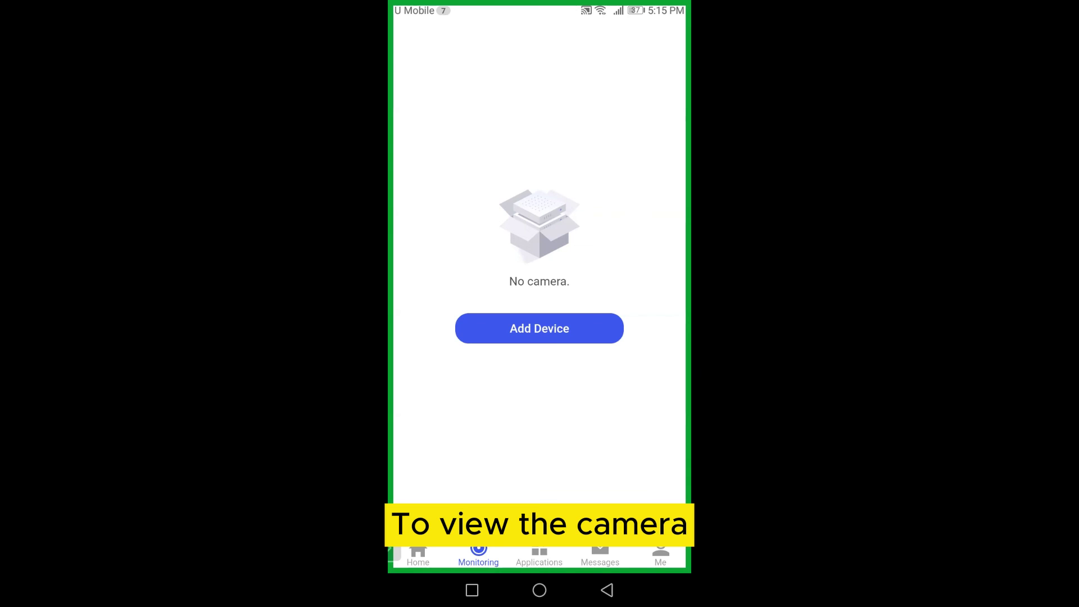
left_click(417, 554)
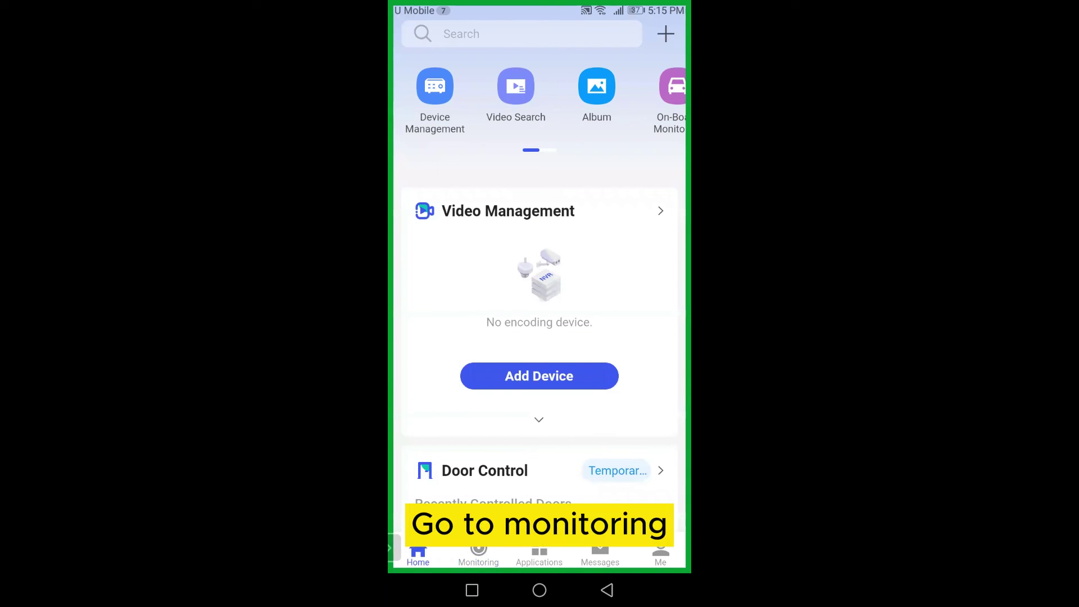
left_click(478, 553)
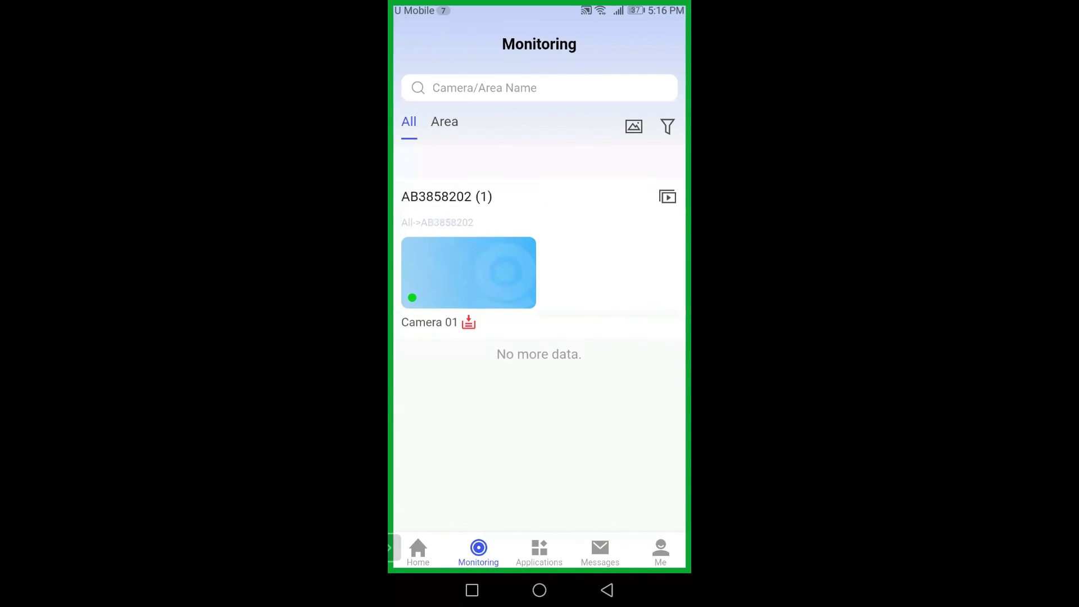